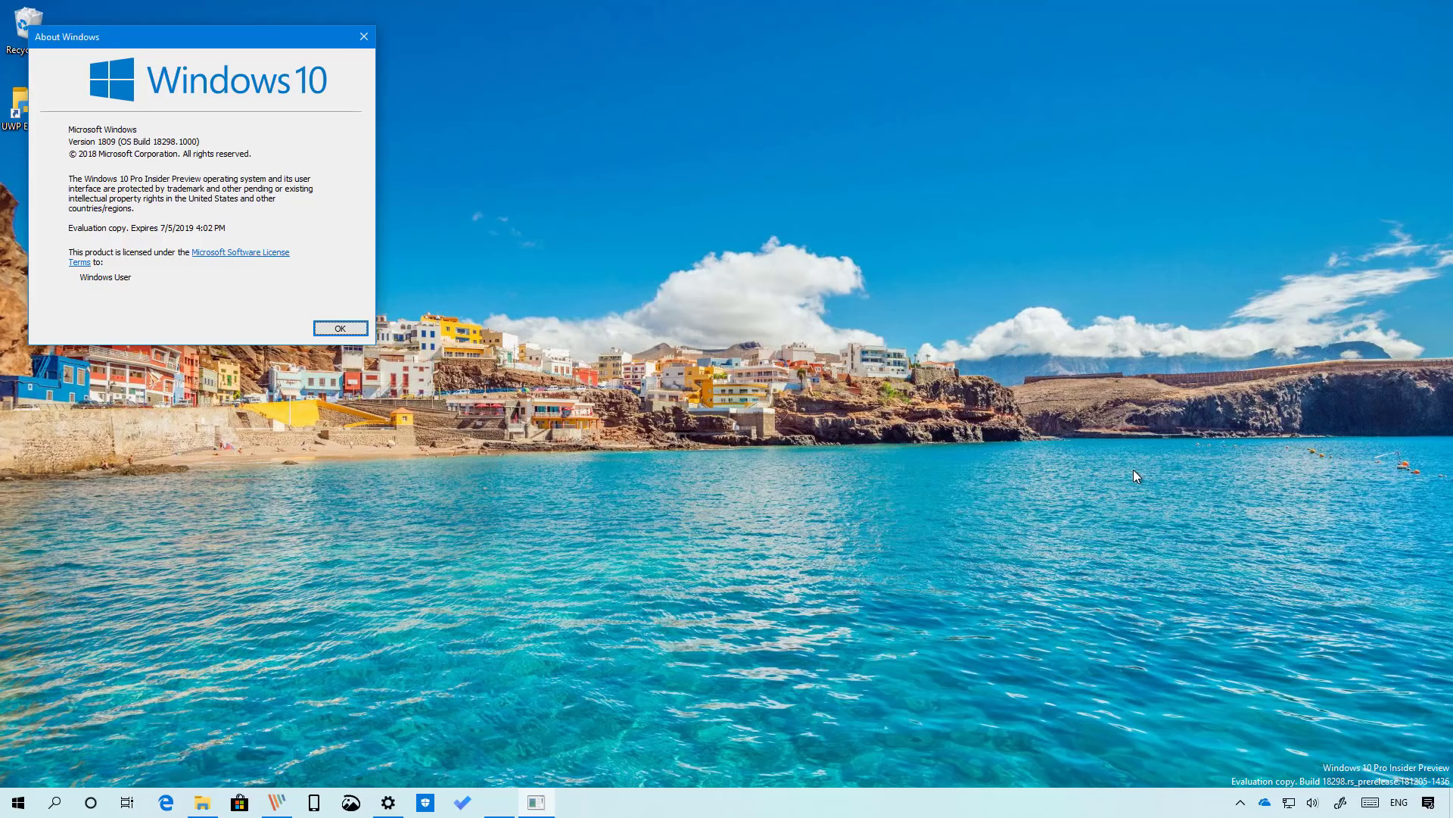
Close the About Windows dialog and examine the power and account options in the Start menu.
click(339, 328)
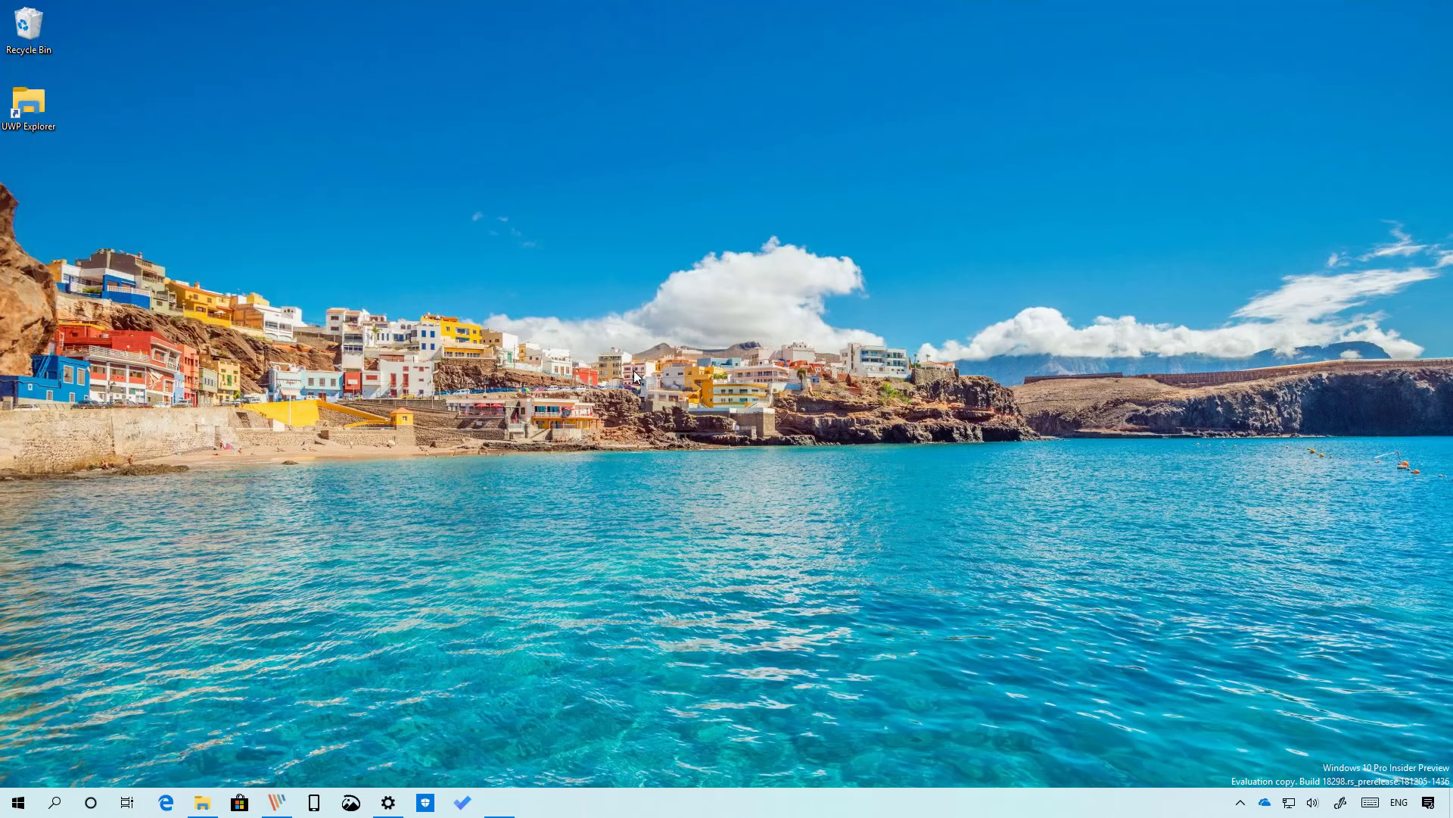
click(18, 803)
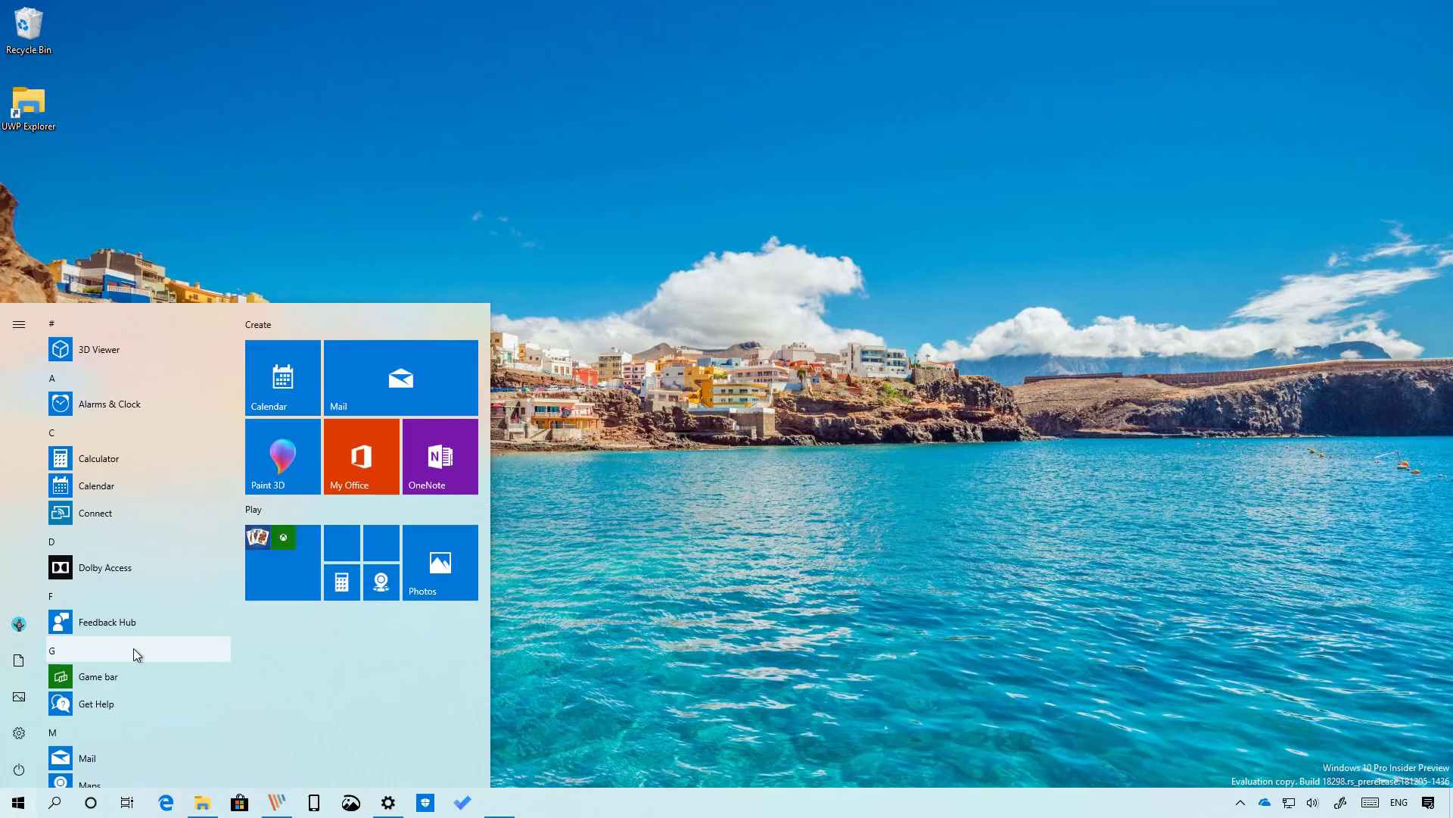
click(19, 769)
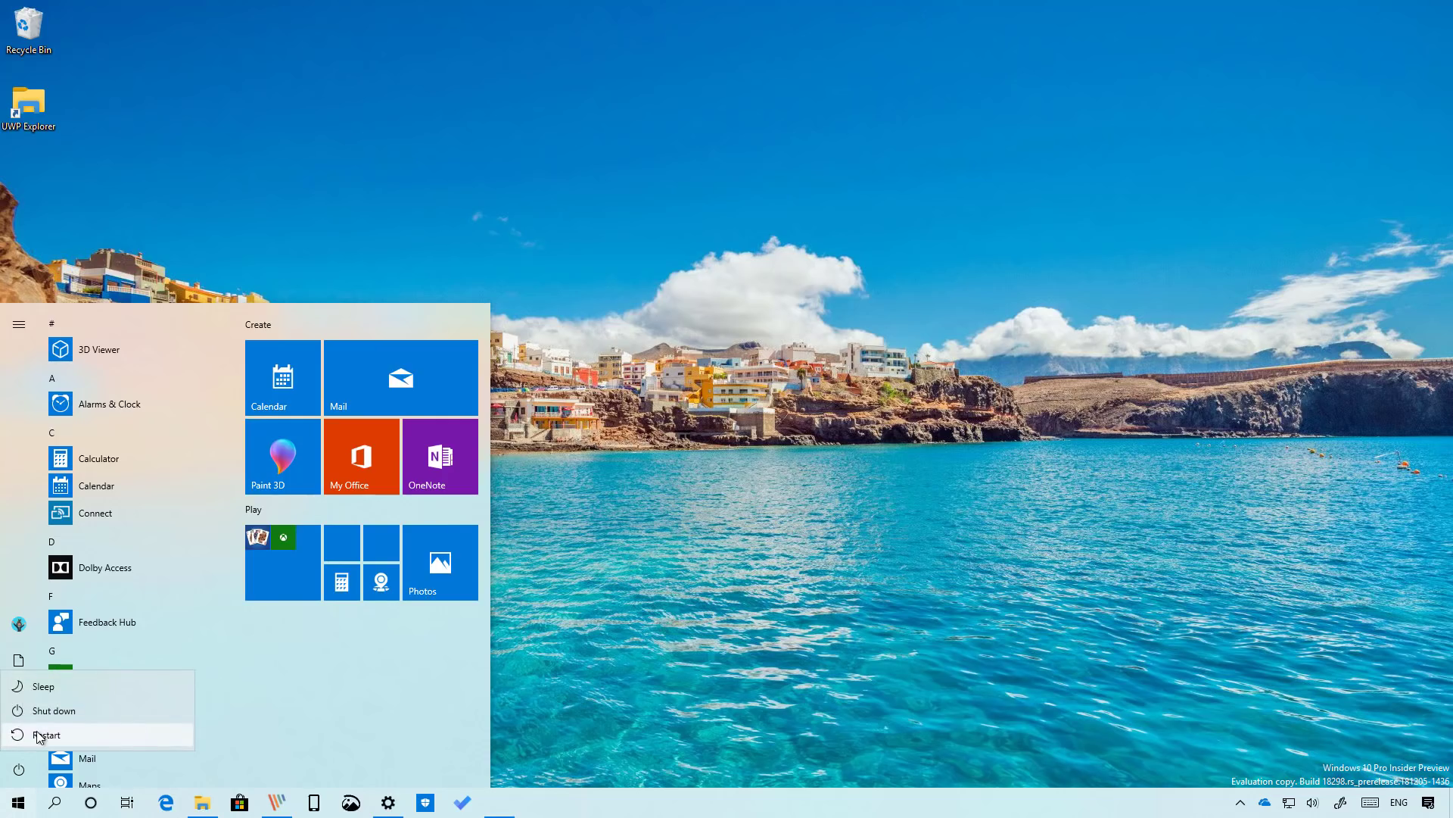
click(25, 636)
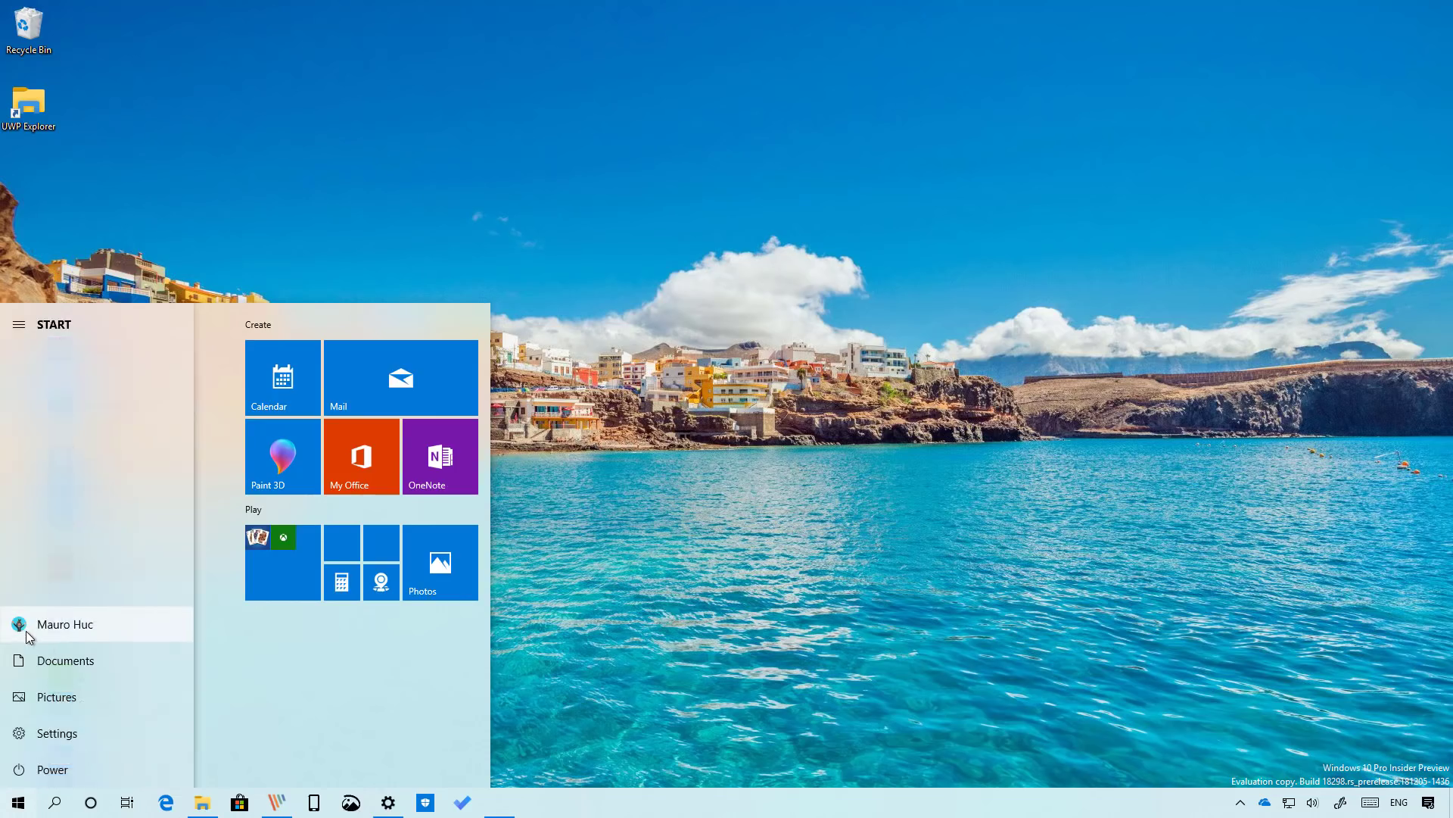
click(27, 631)
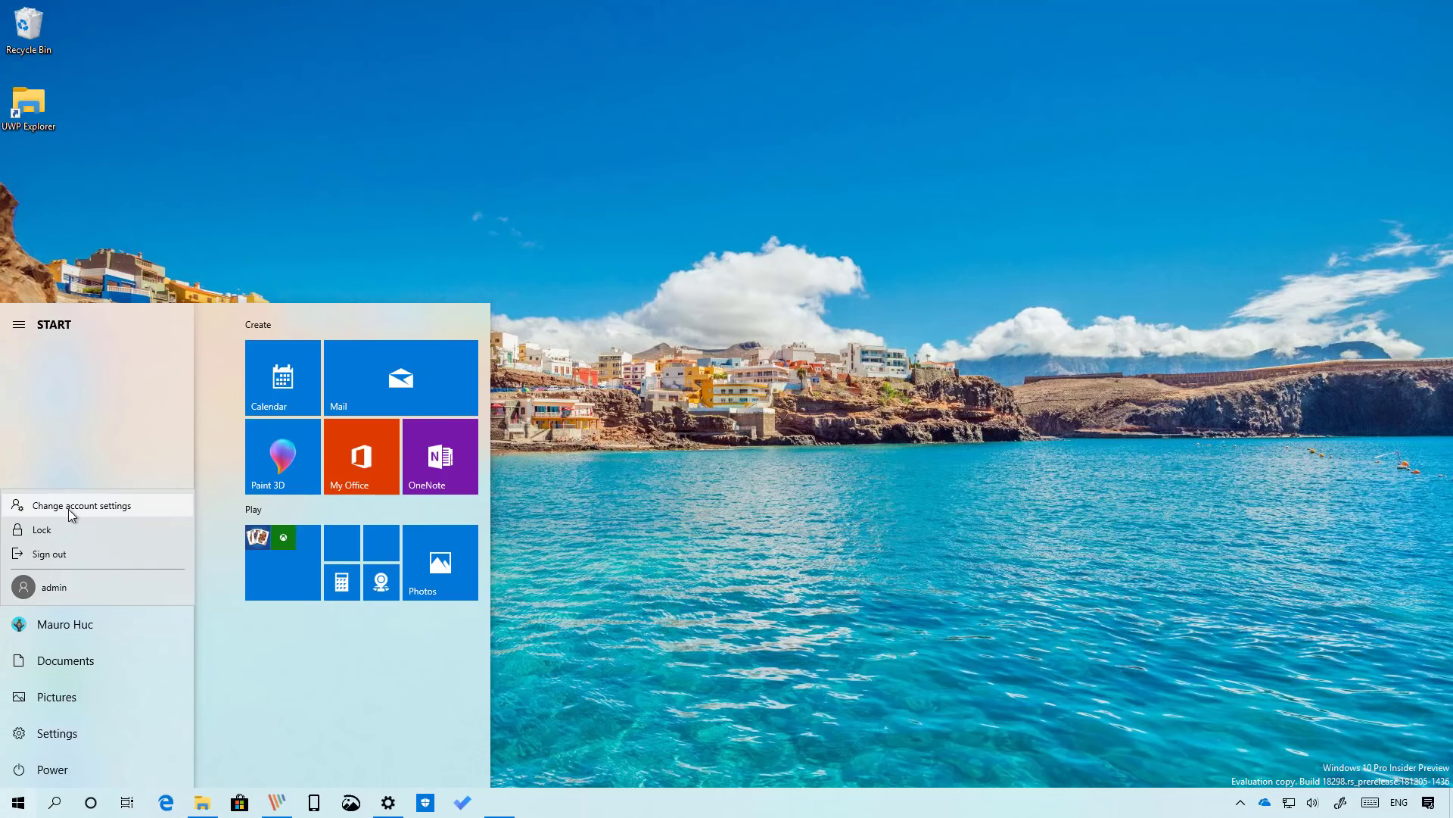
click(34, 766)
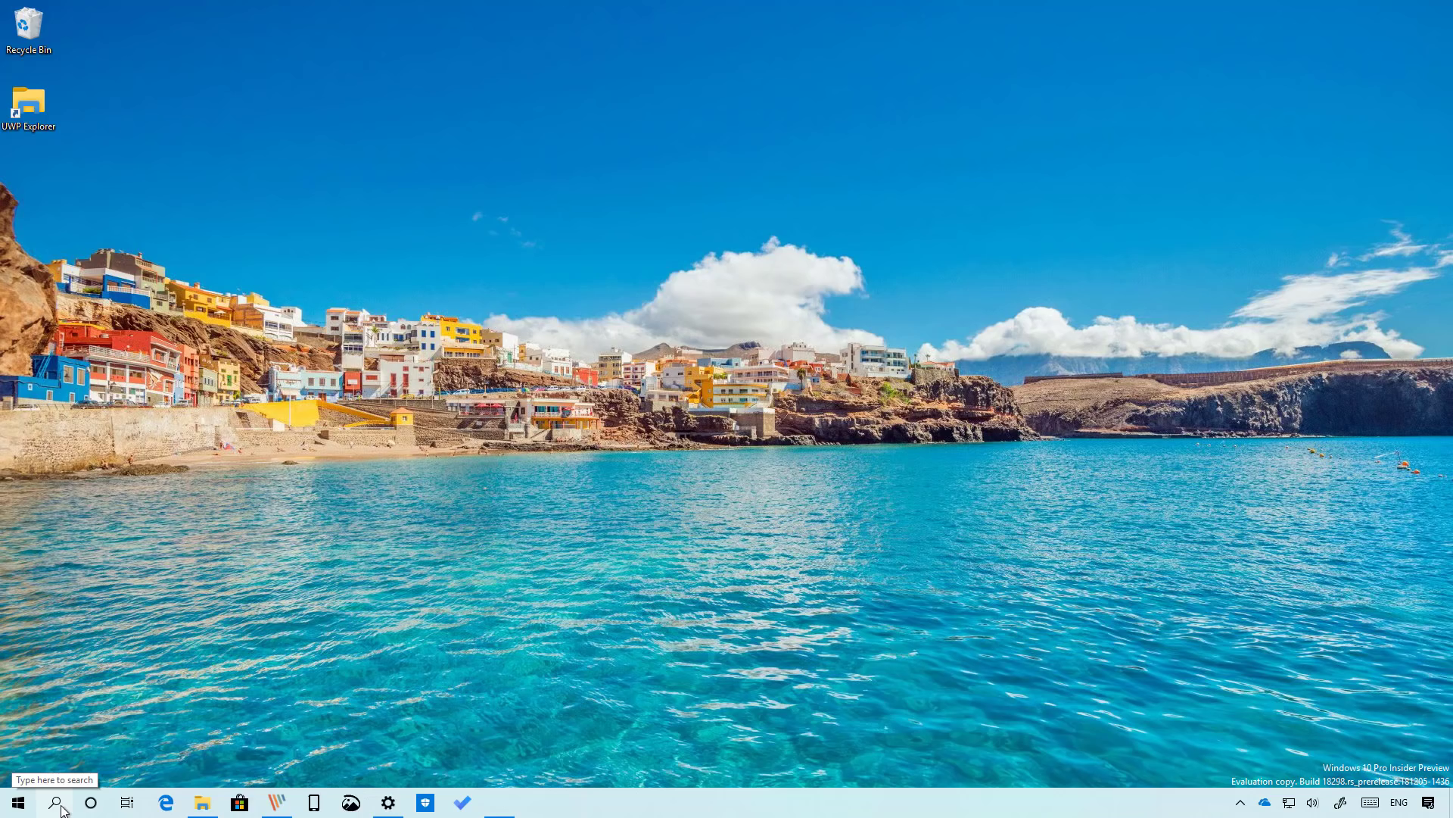
Open Windows Search, examine its Apps, Documents, Email, Web and additional category filters, and close it.
click(92, 805)
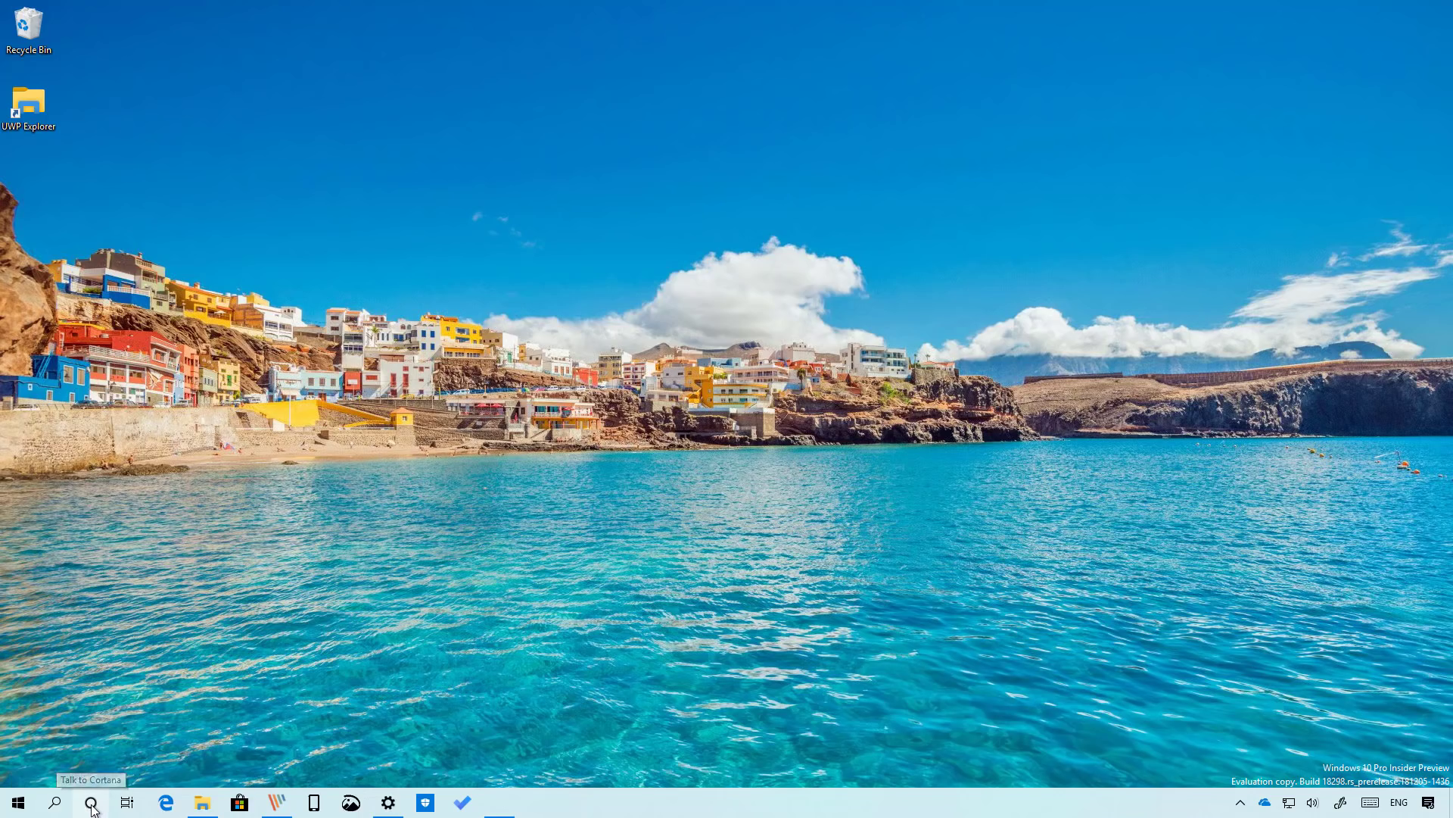
click(57, 804)
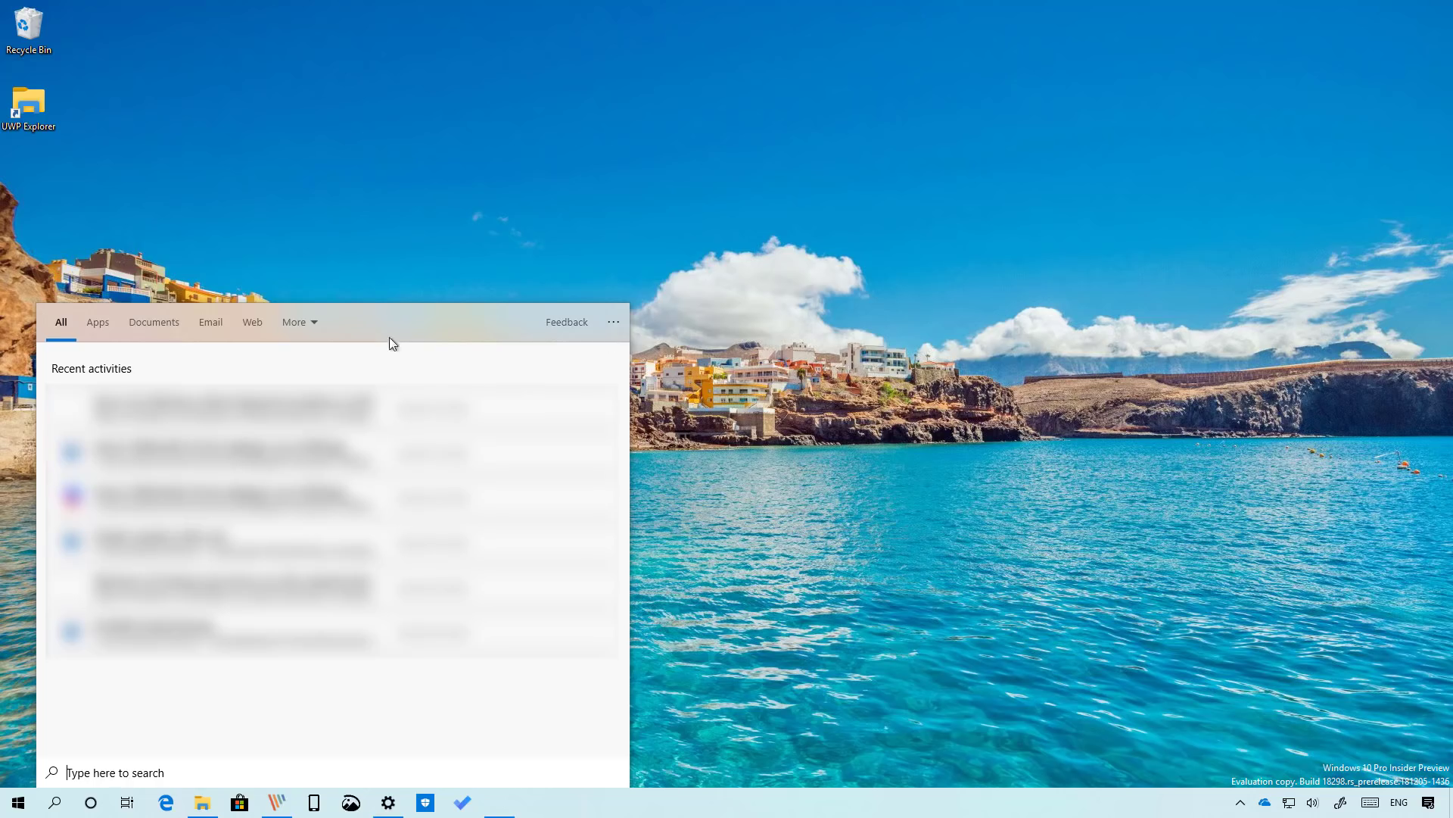
click(114, 324)
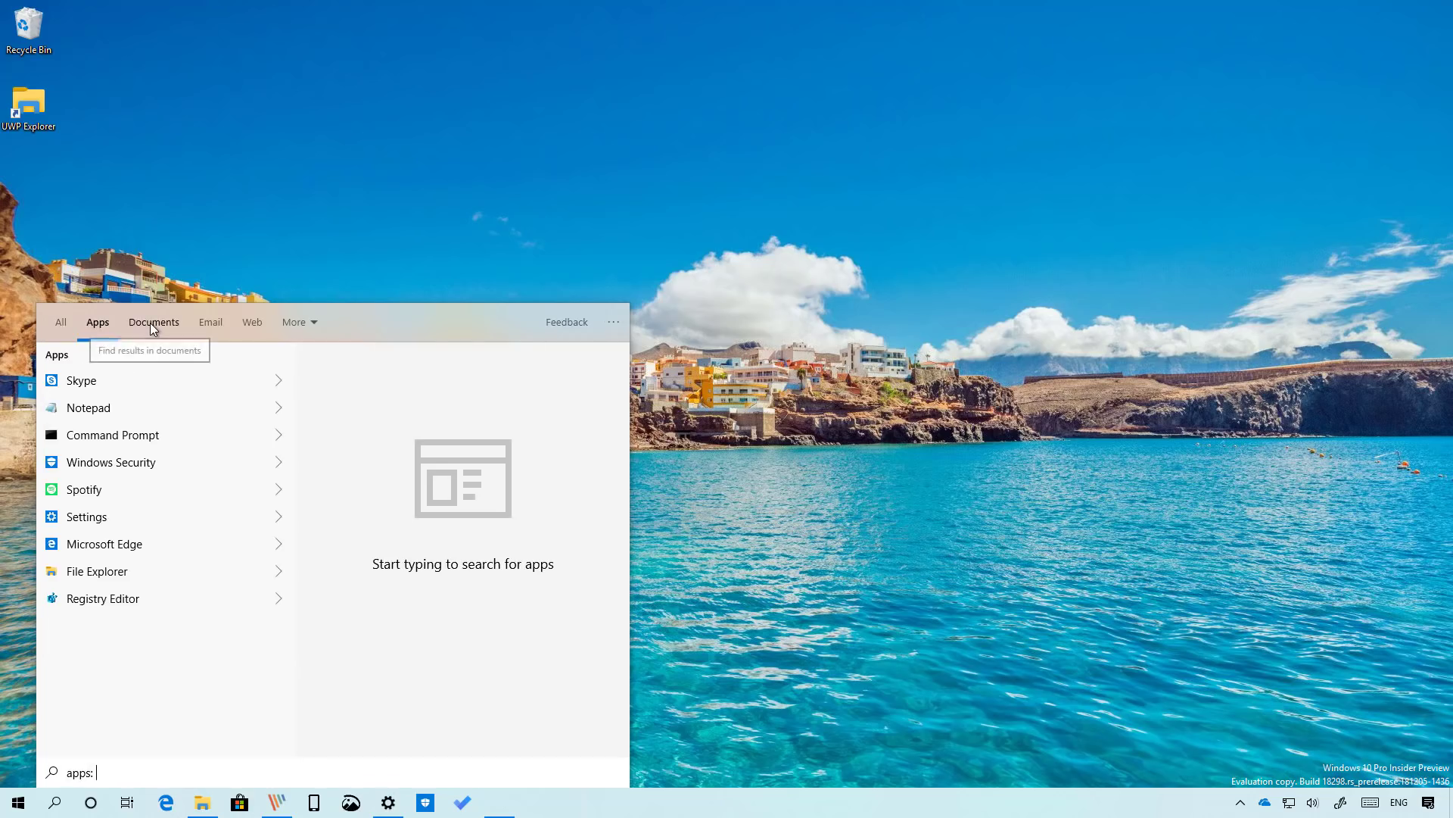
click(152, 324)
click(210, 324)
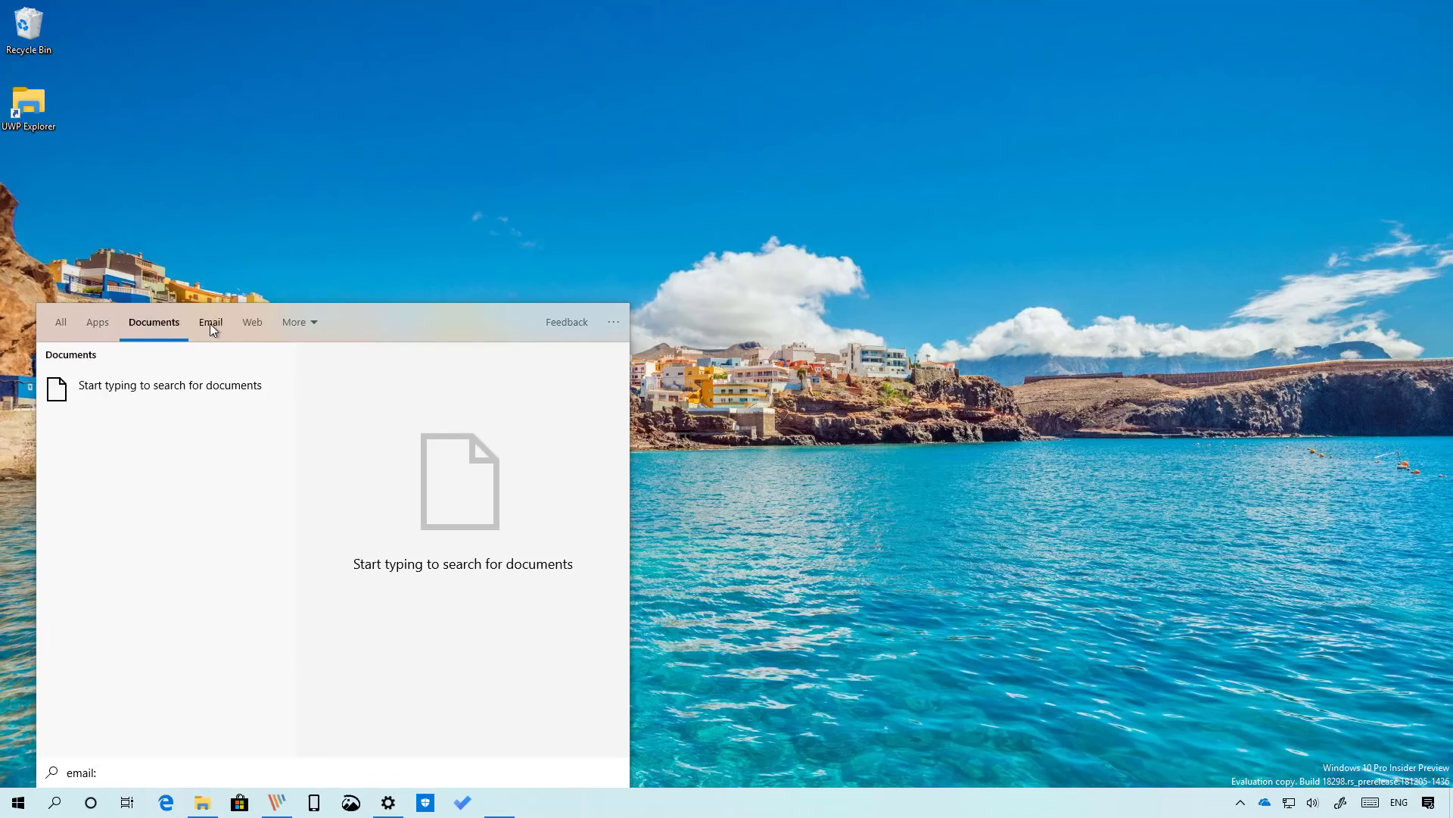
click(257, 323)
click(302, 322)
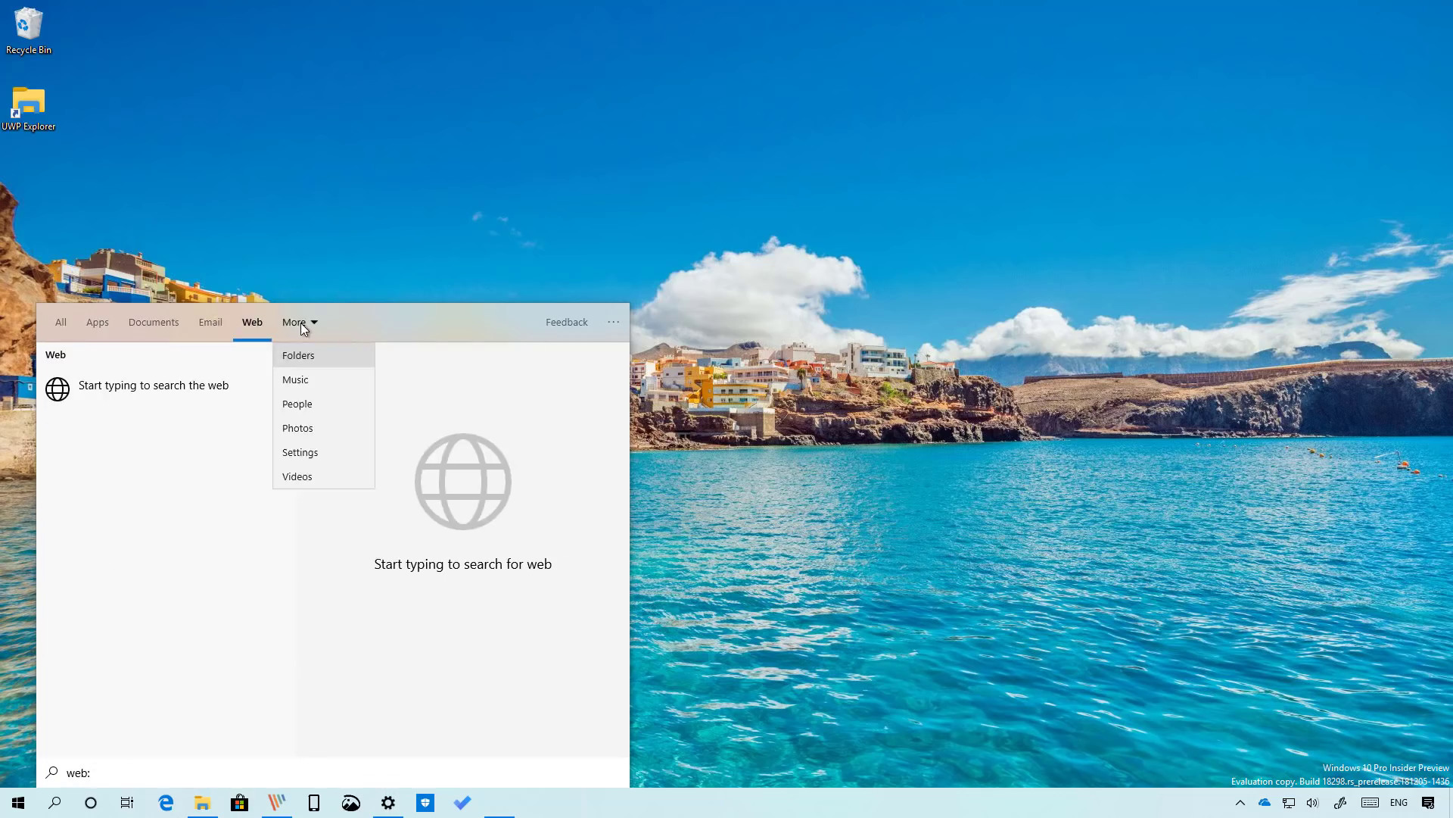
click(860, 422)
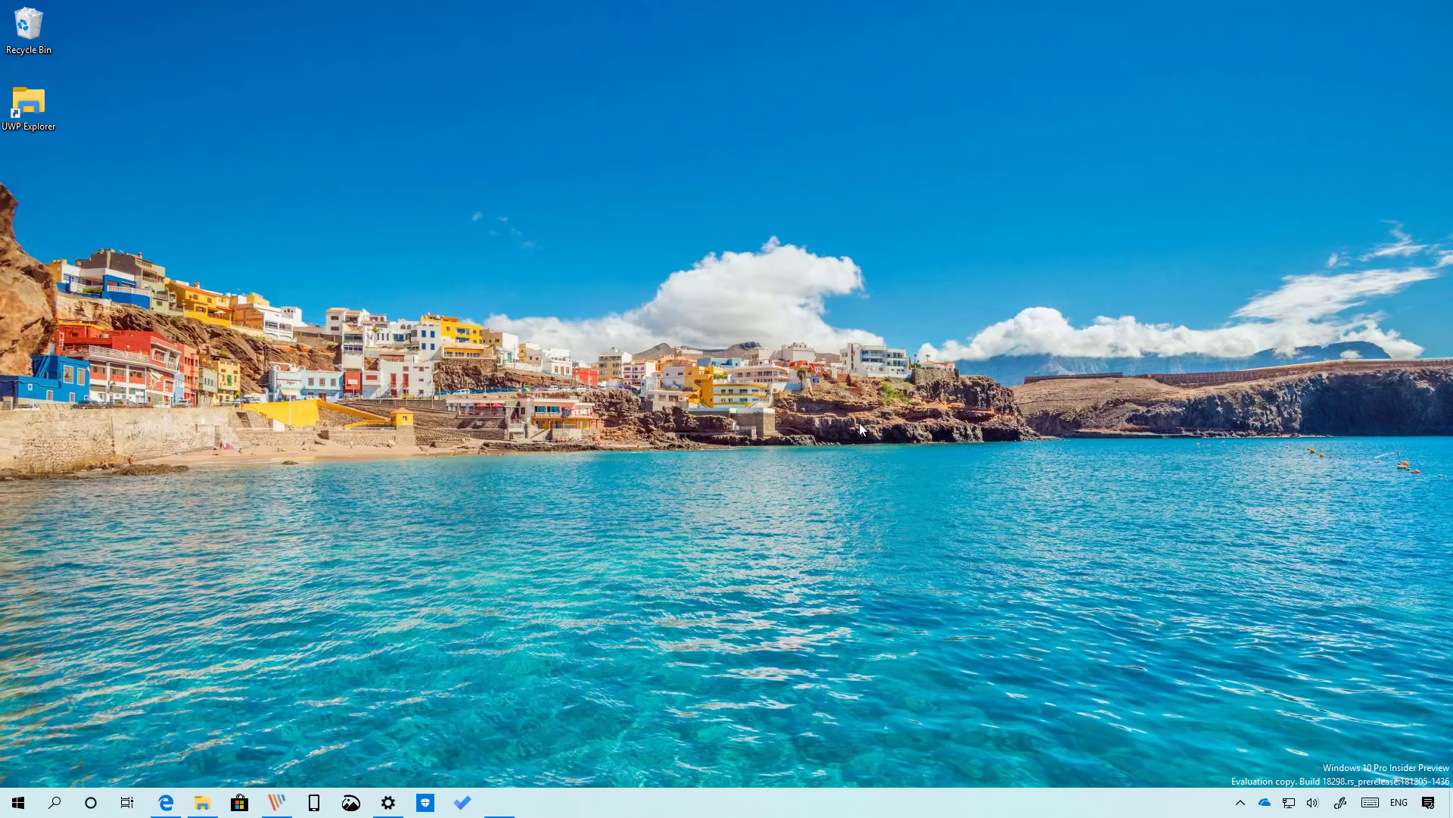
Open File Explorer, look at the Microsoft Edge window and minimize Edge to return to File Explorer.
key(super+e)
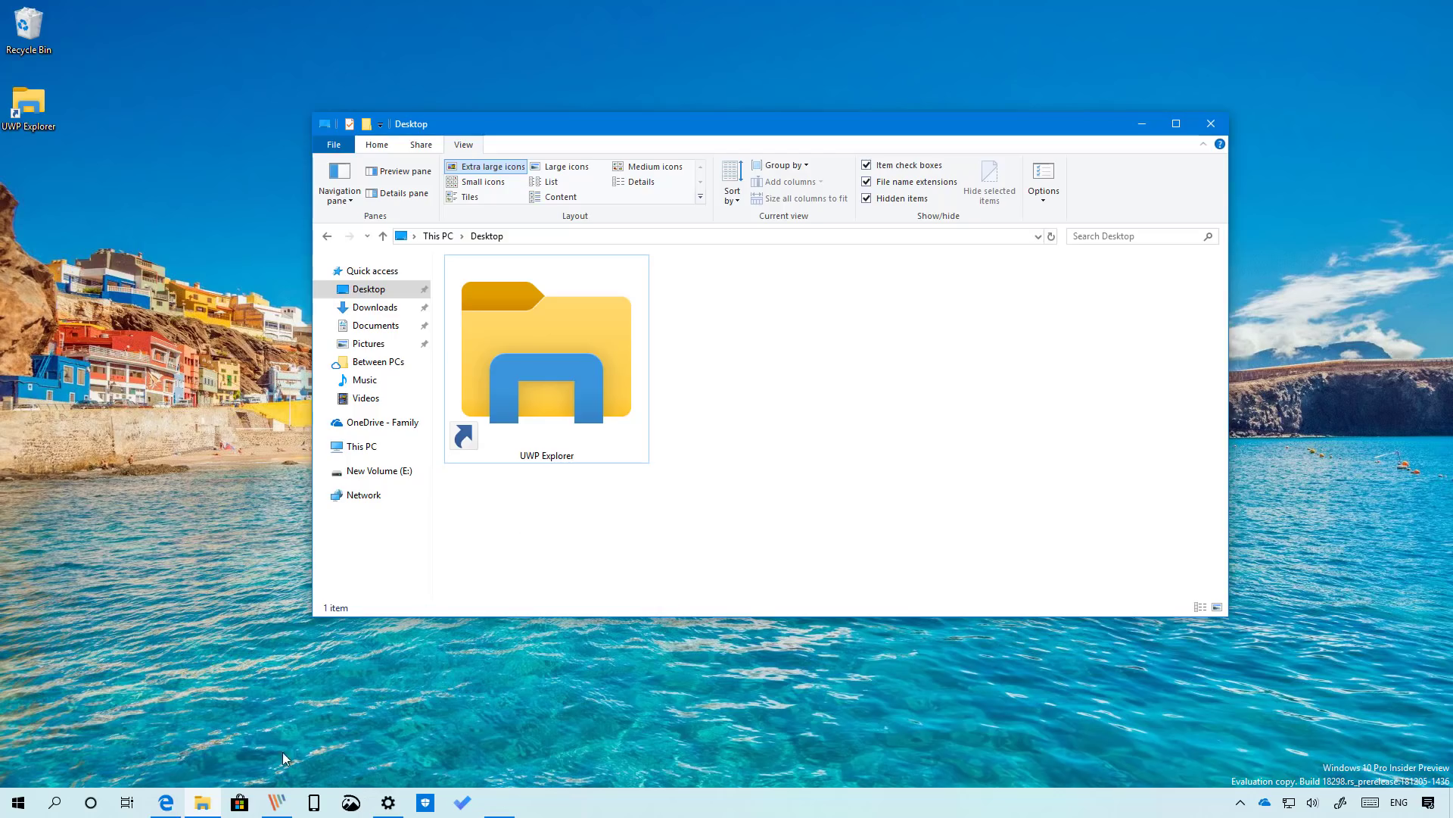
click(166, 804)
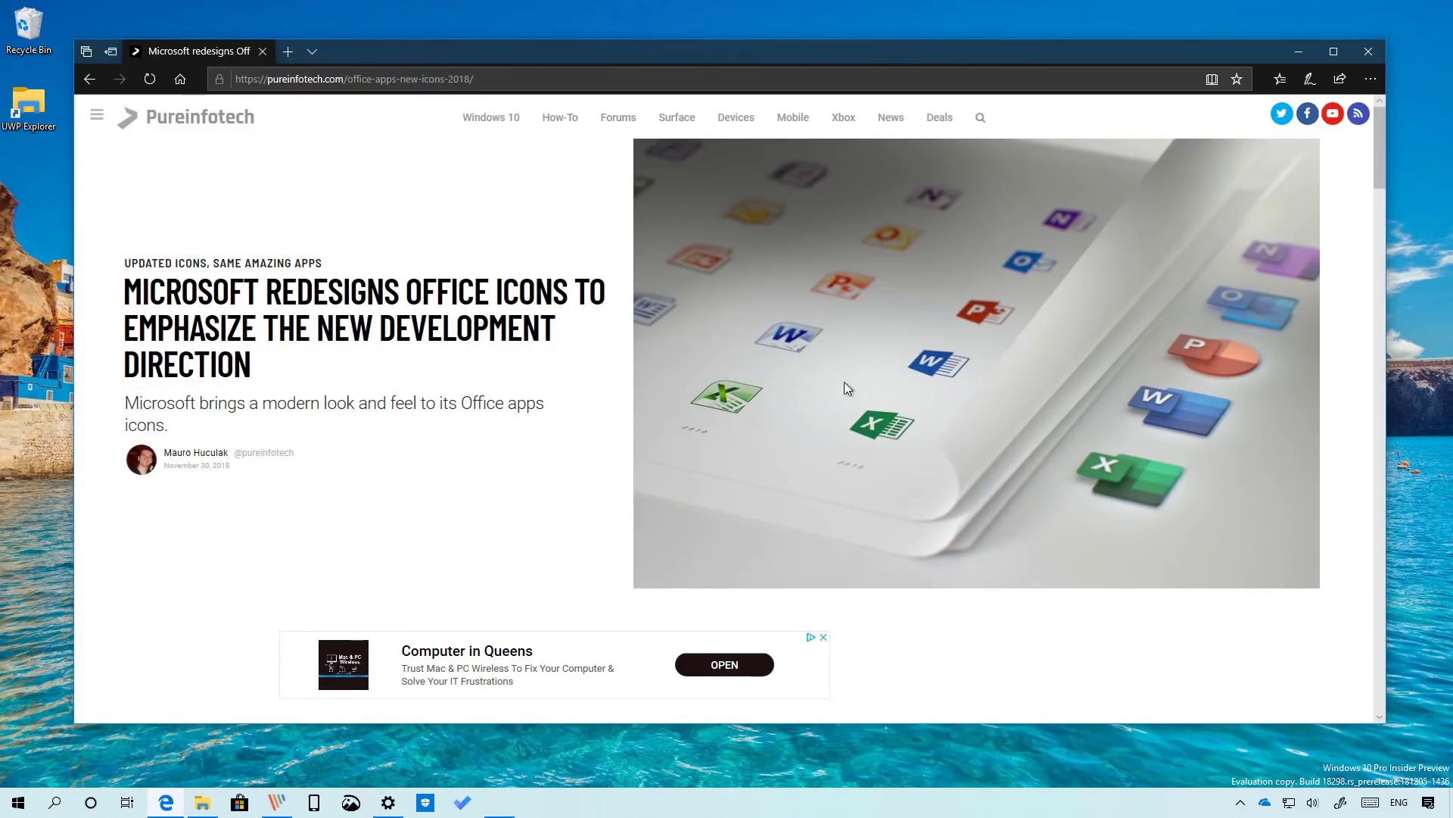
click(1294, 55)
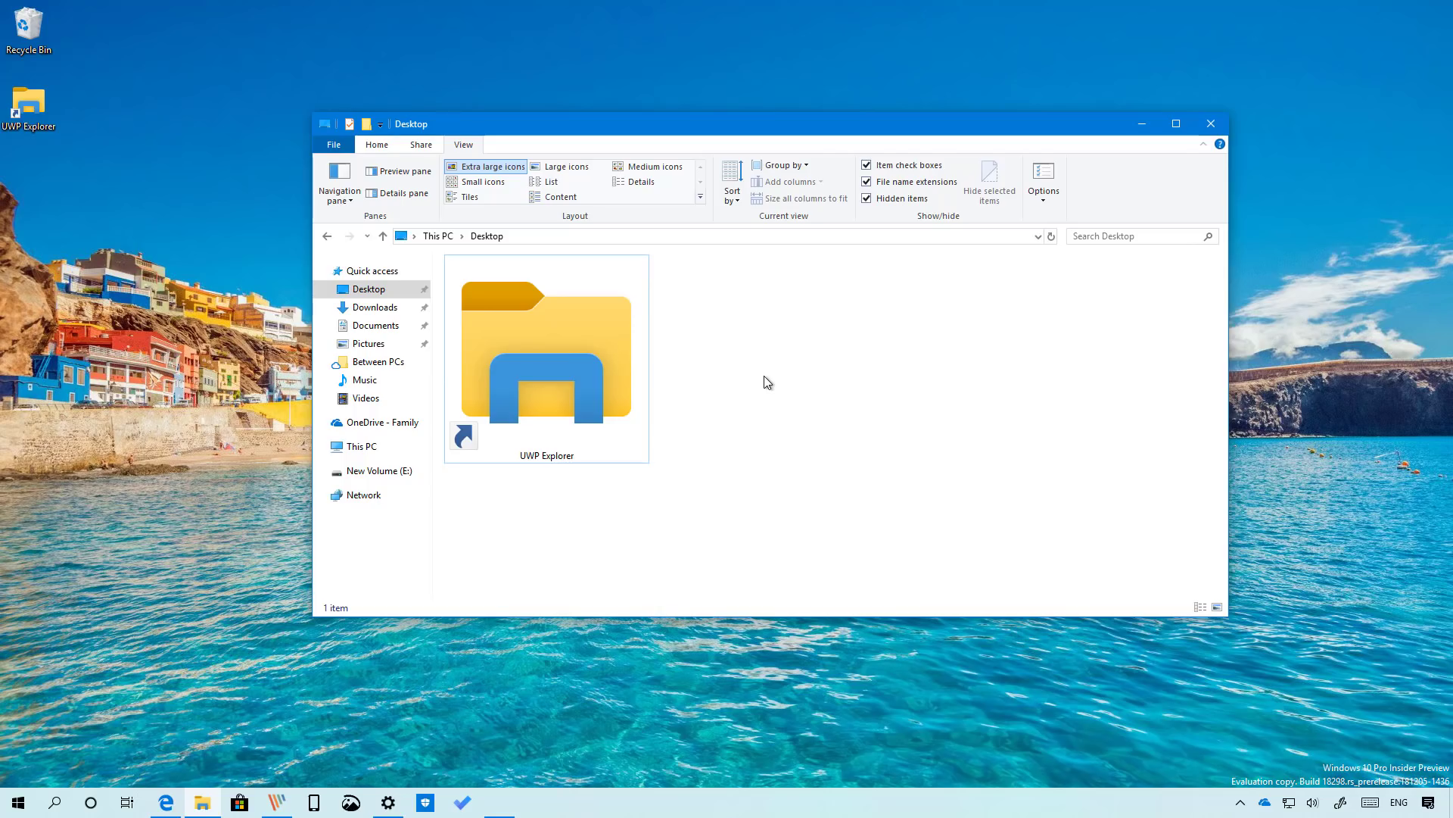
Turn off Show dates in conversational format in the Downloads folder's options, apply the change and minimize File Explorer.
click(391, 312)
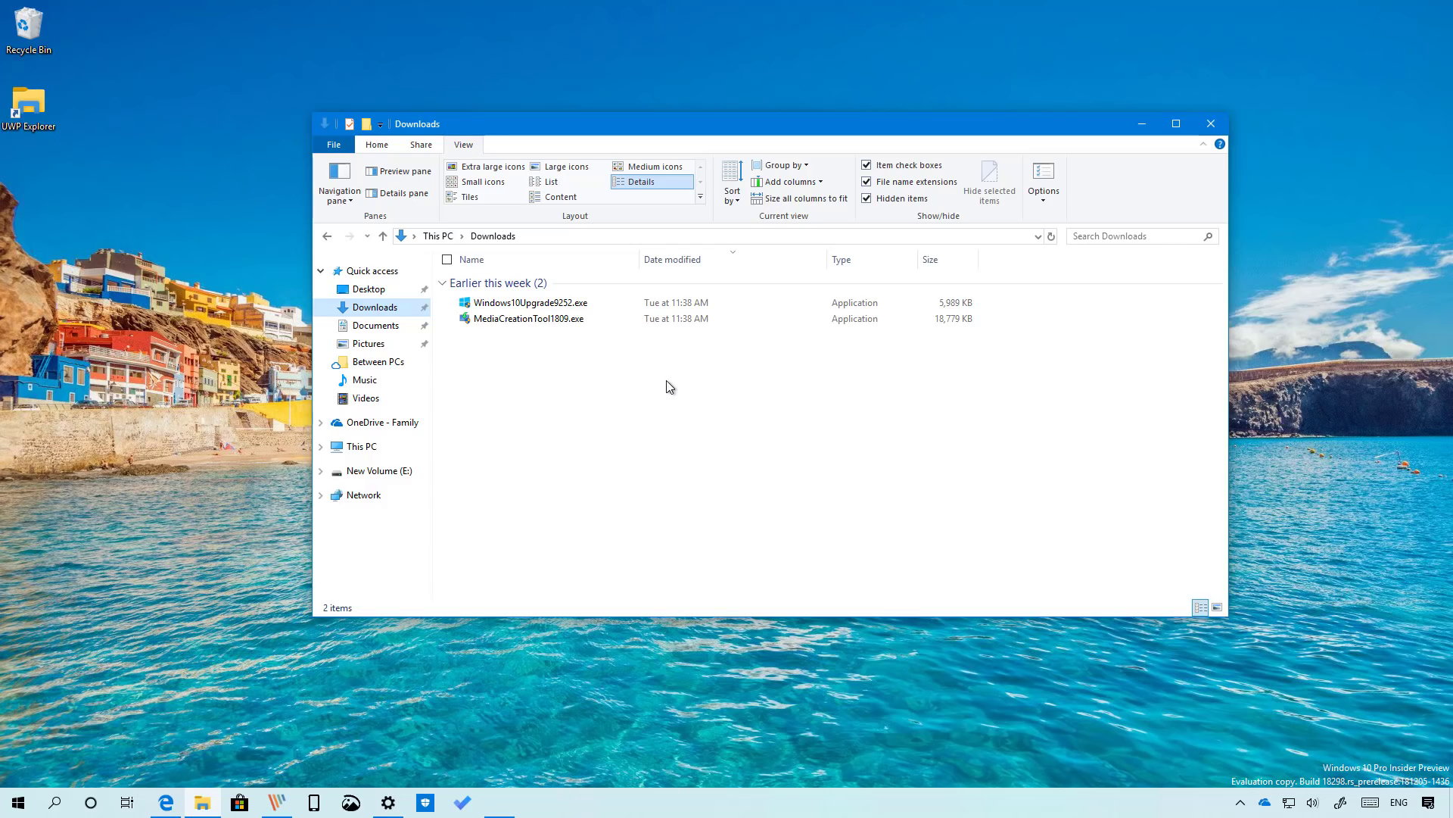
click(1050, 181)
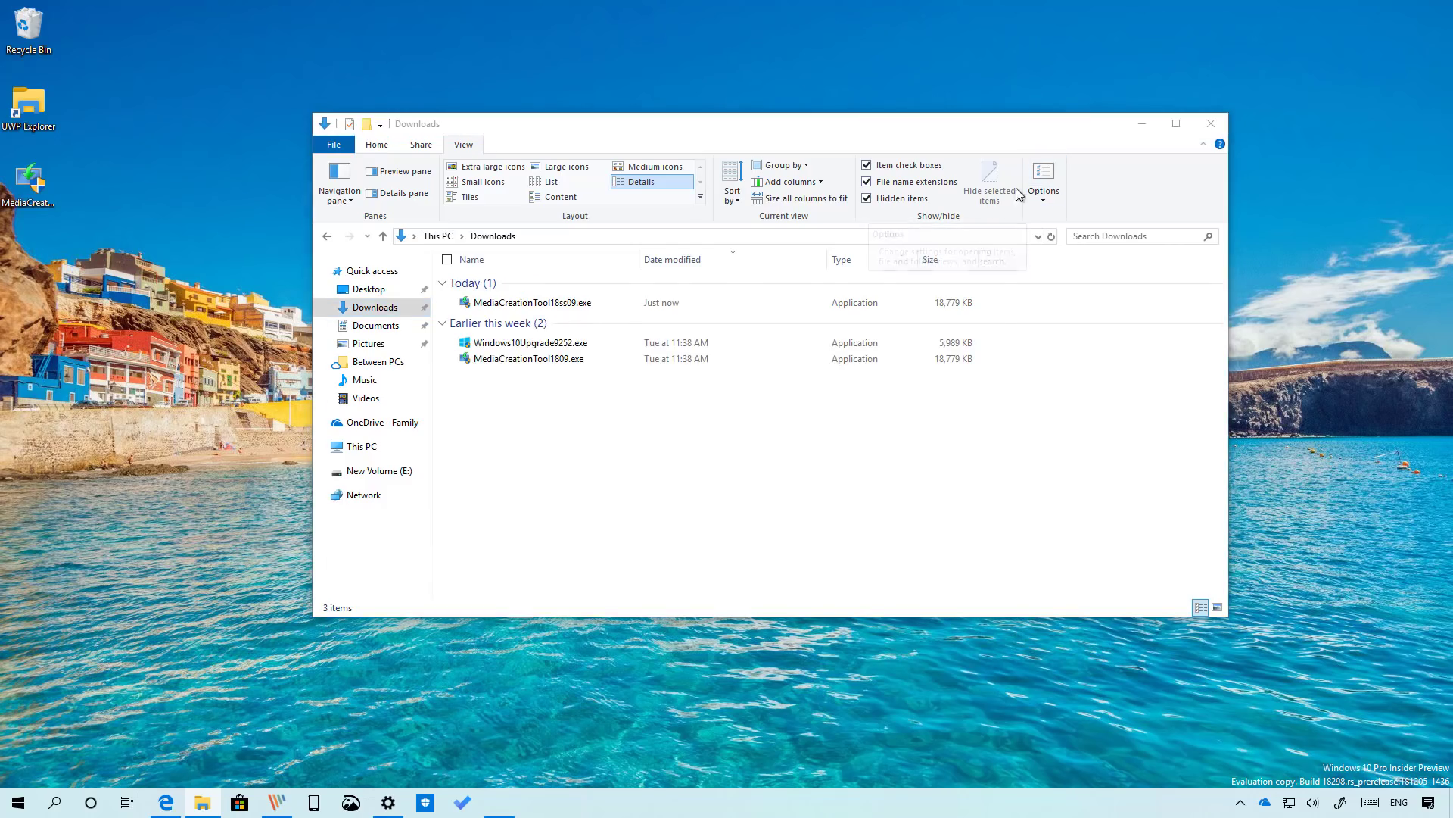
click(387, 298)
drag(448, 274, 982, 225)
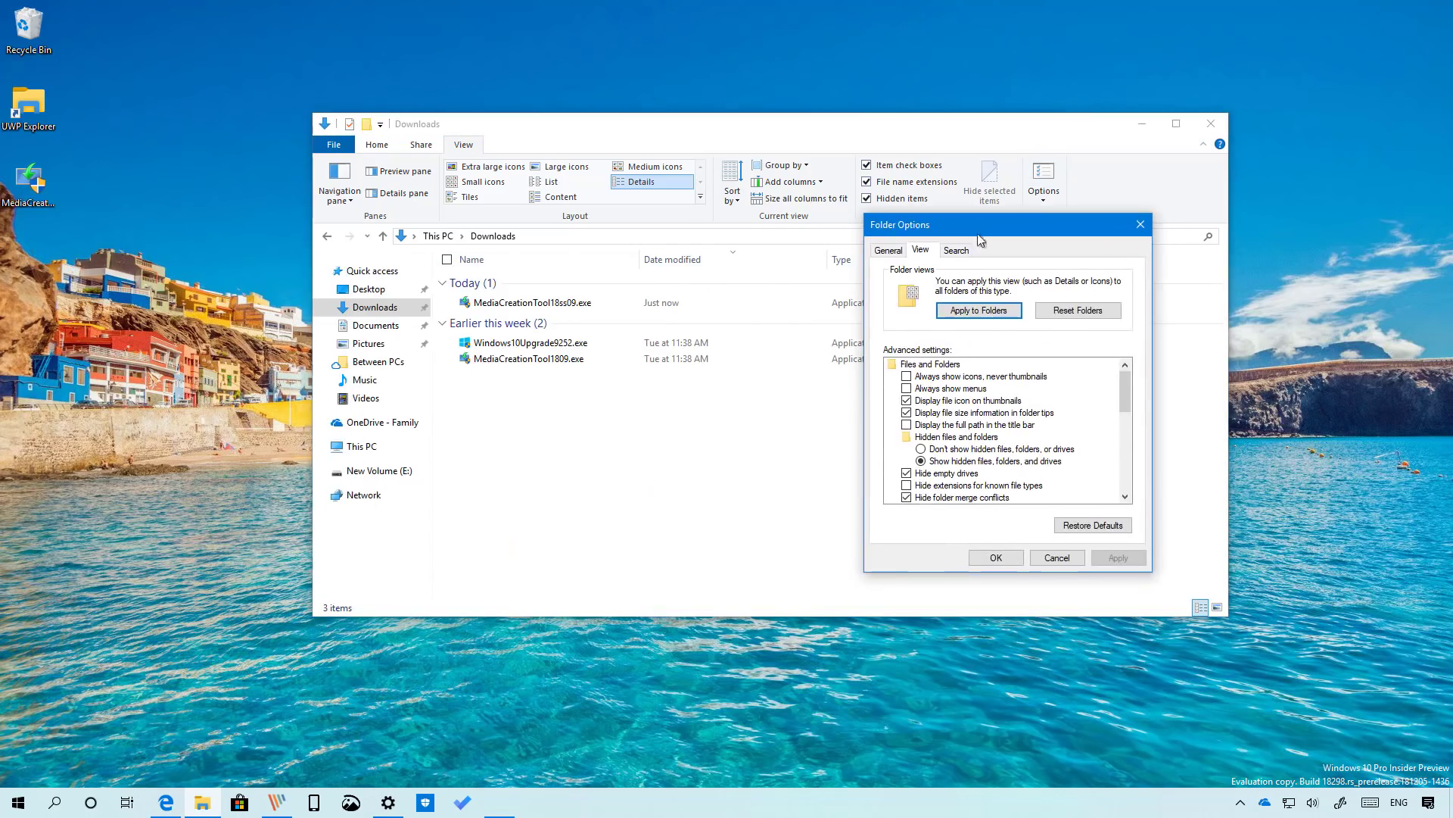
drag(1126, 402, 1129, 457)
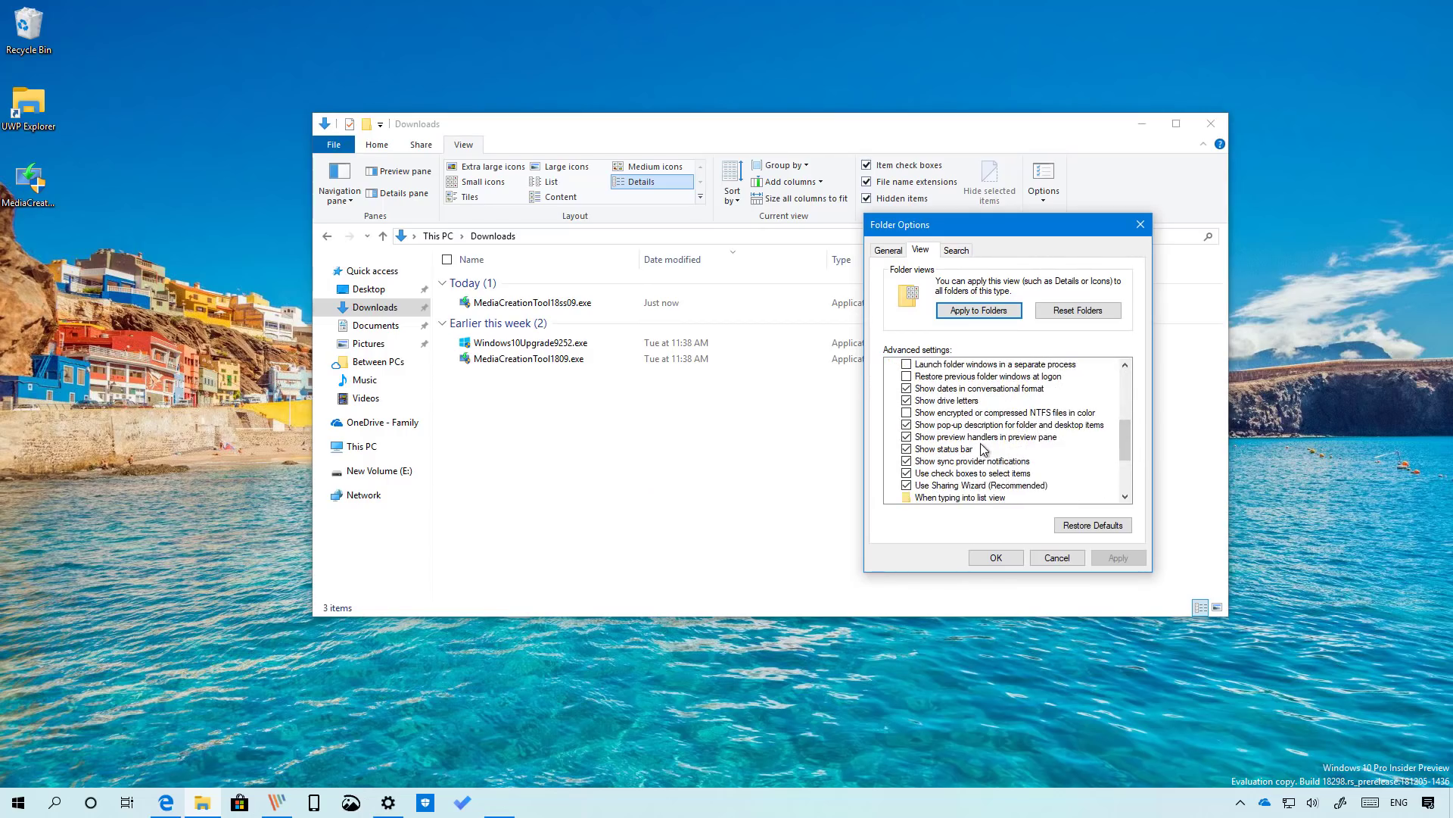
click(975, 388)
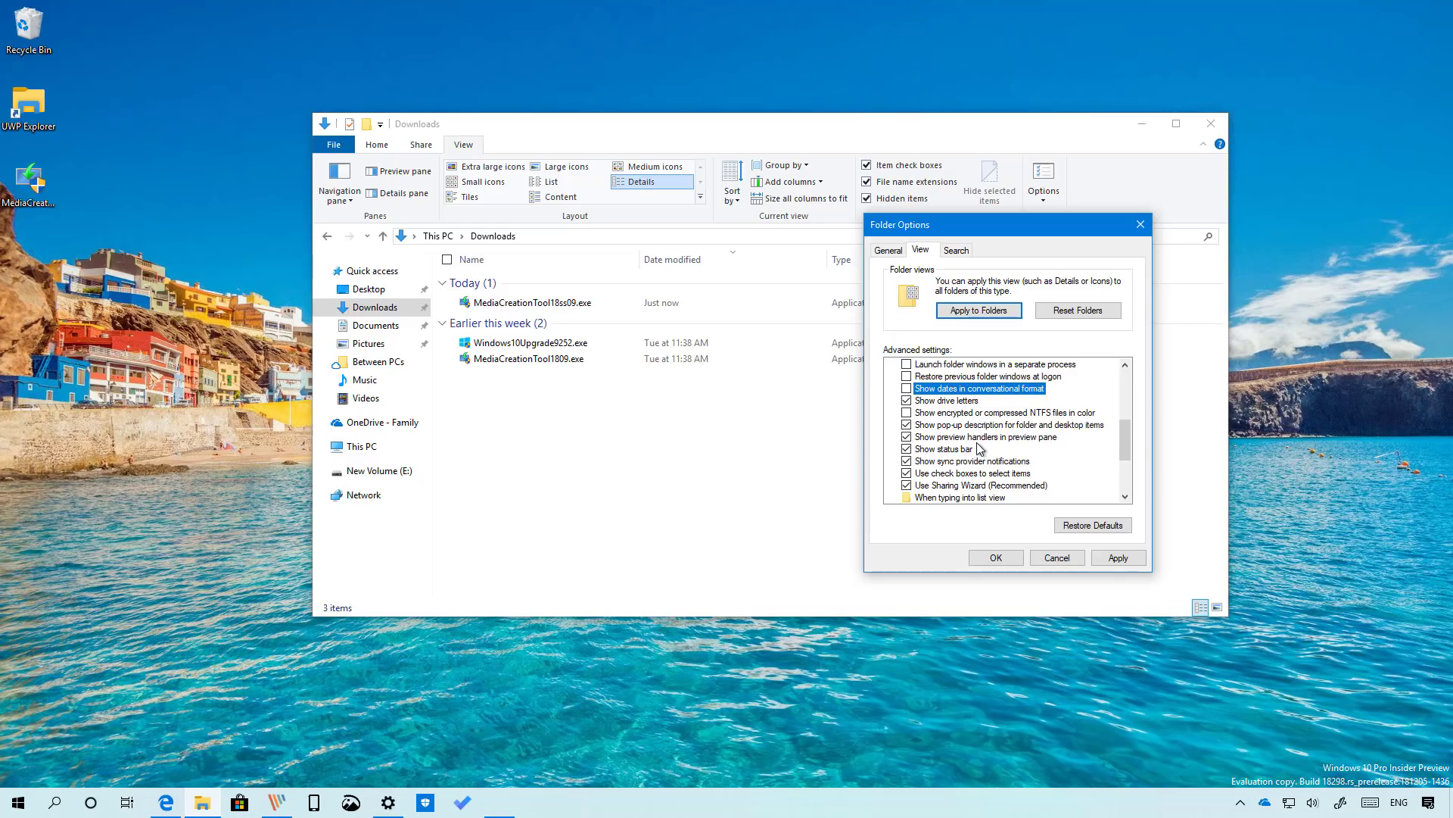
click(1115, 560)
click(1001, 558)
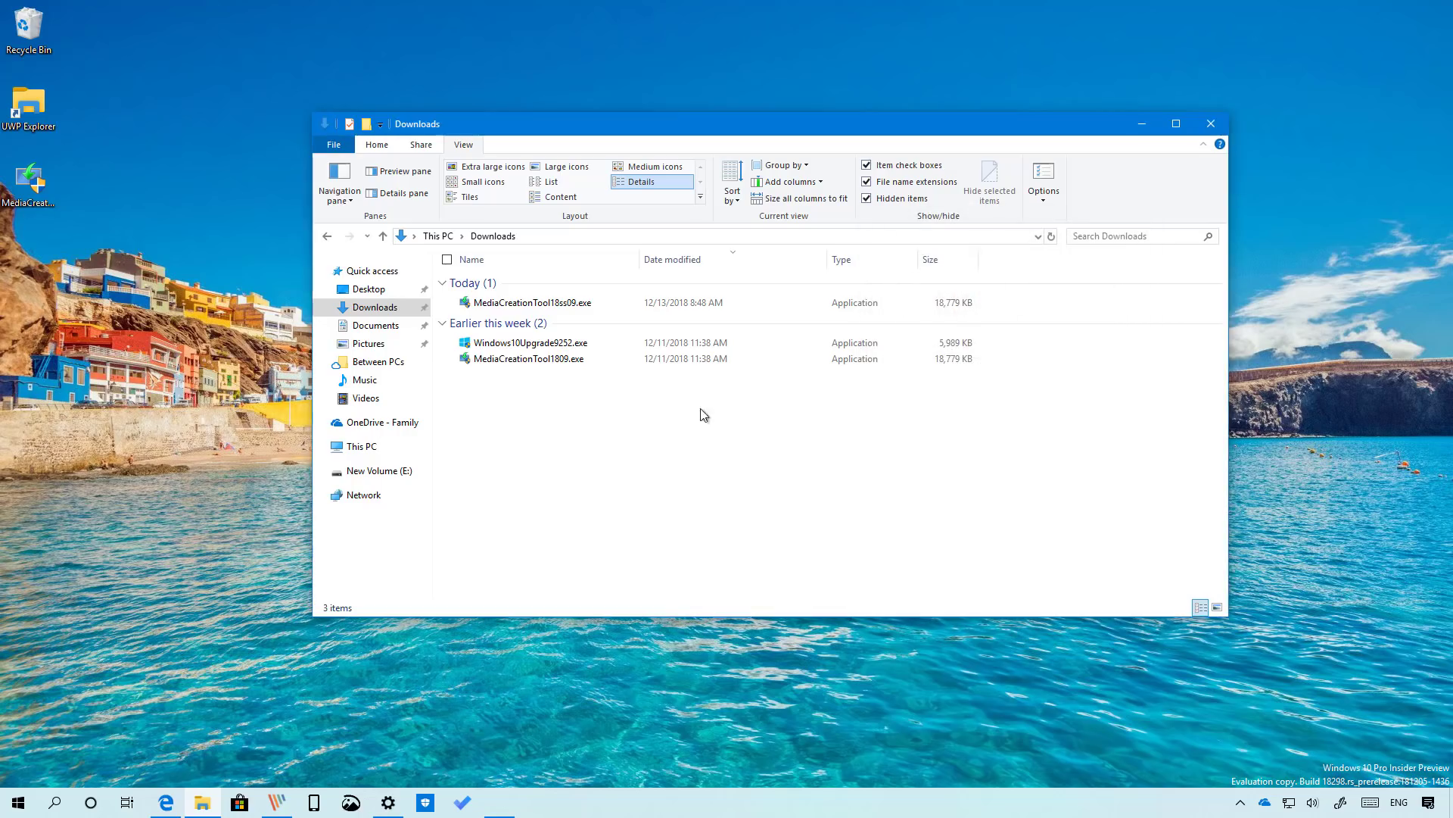
click(672, 343)
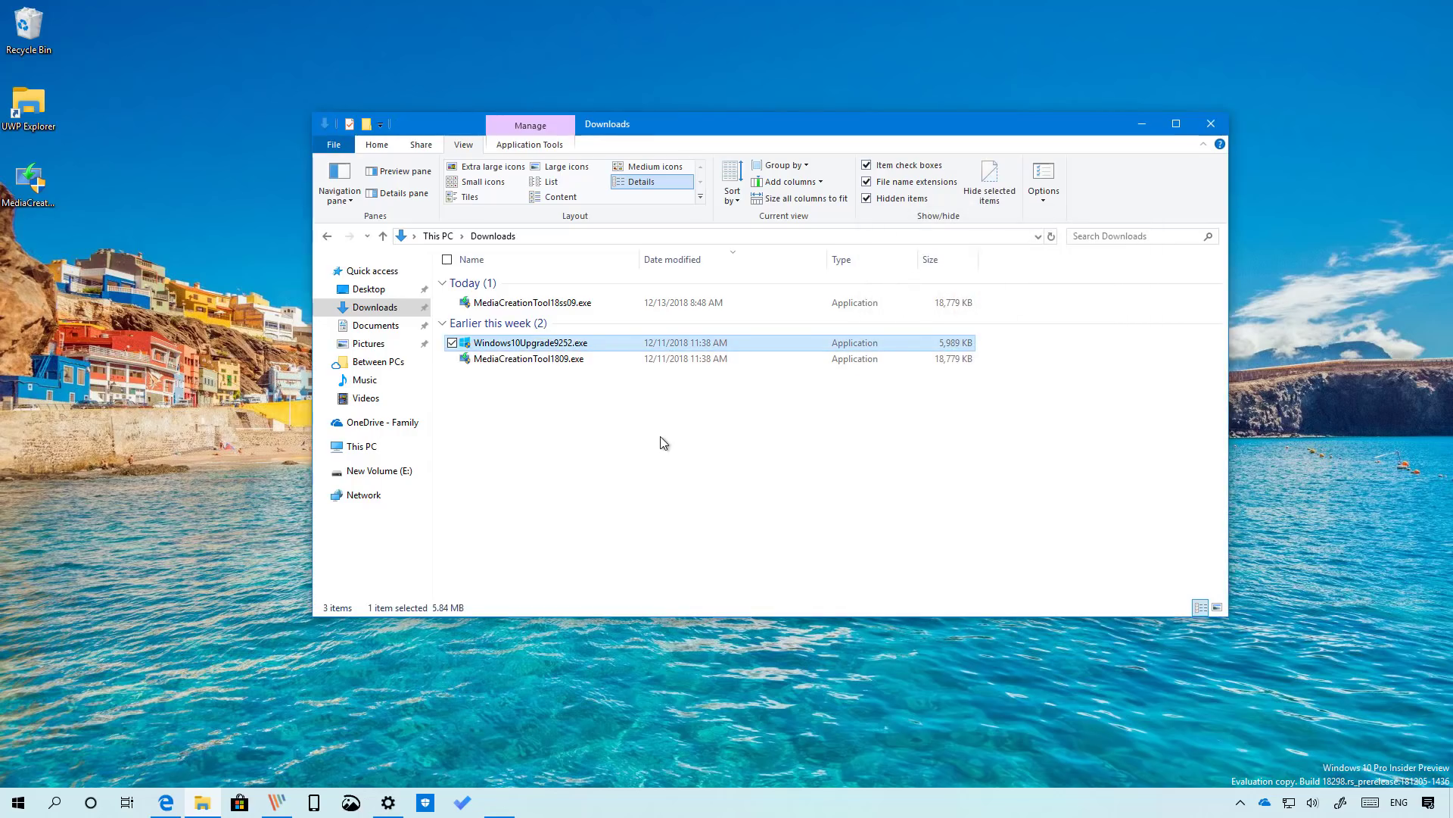
click(1142, 124)
Open the Security Key management dialog from the account sign-in options in Windows Settings, view it and close it.
click(389, 802)
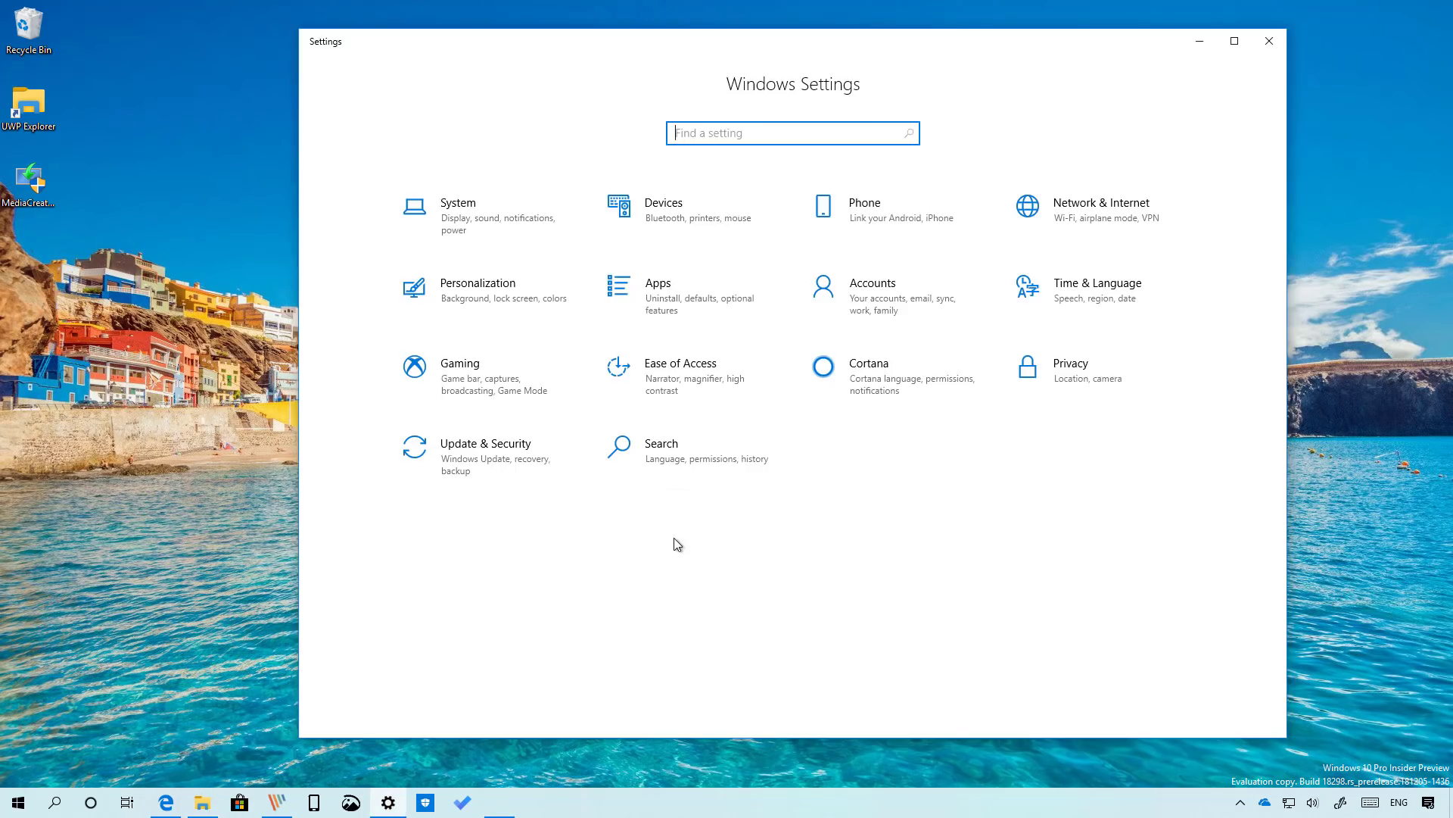
click(871, 282)
click(421, 270)
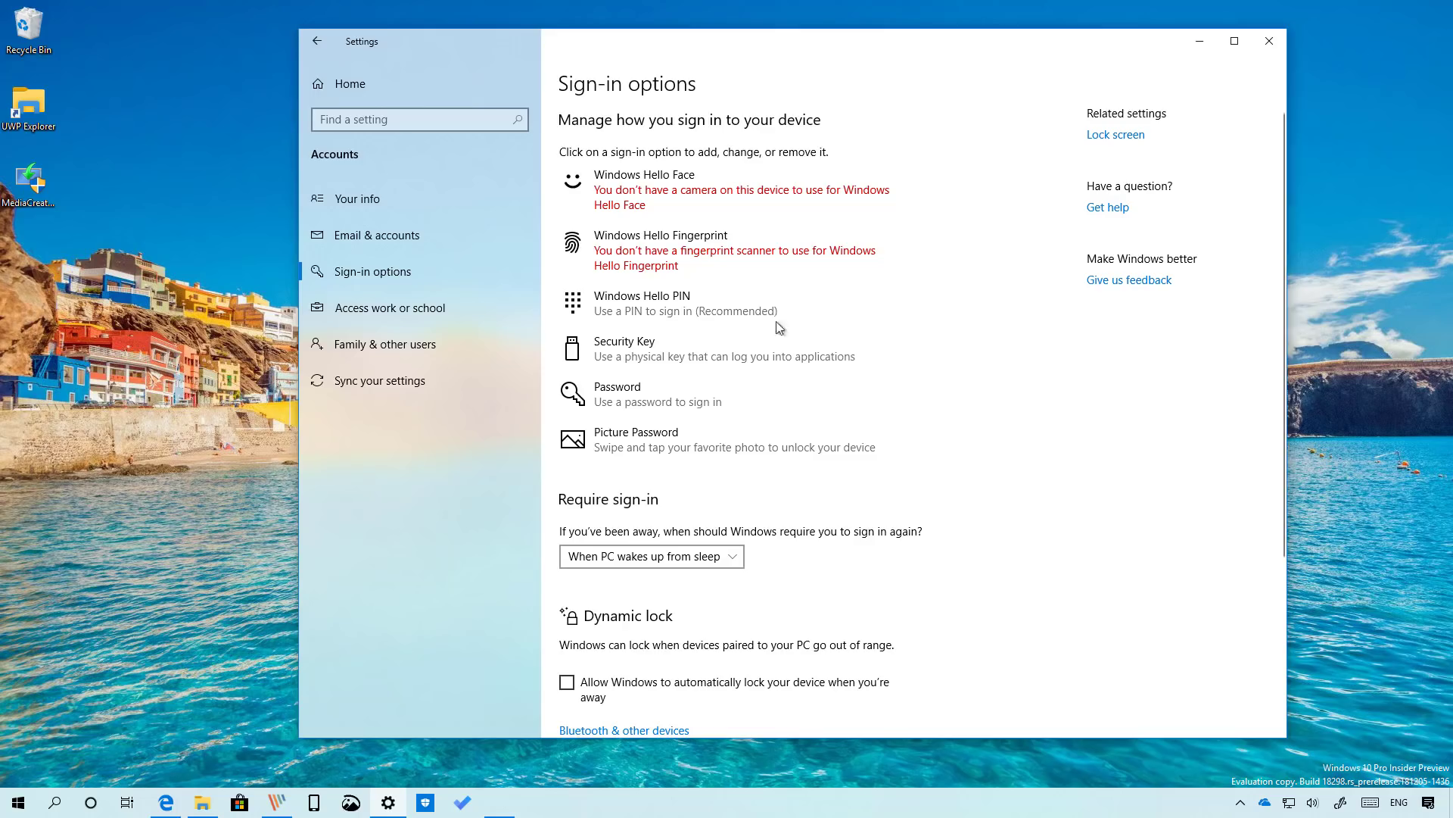
click(712, 354)
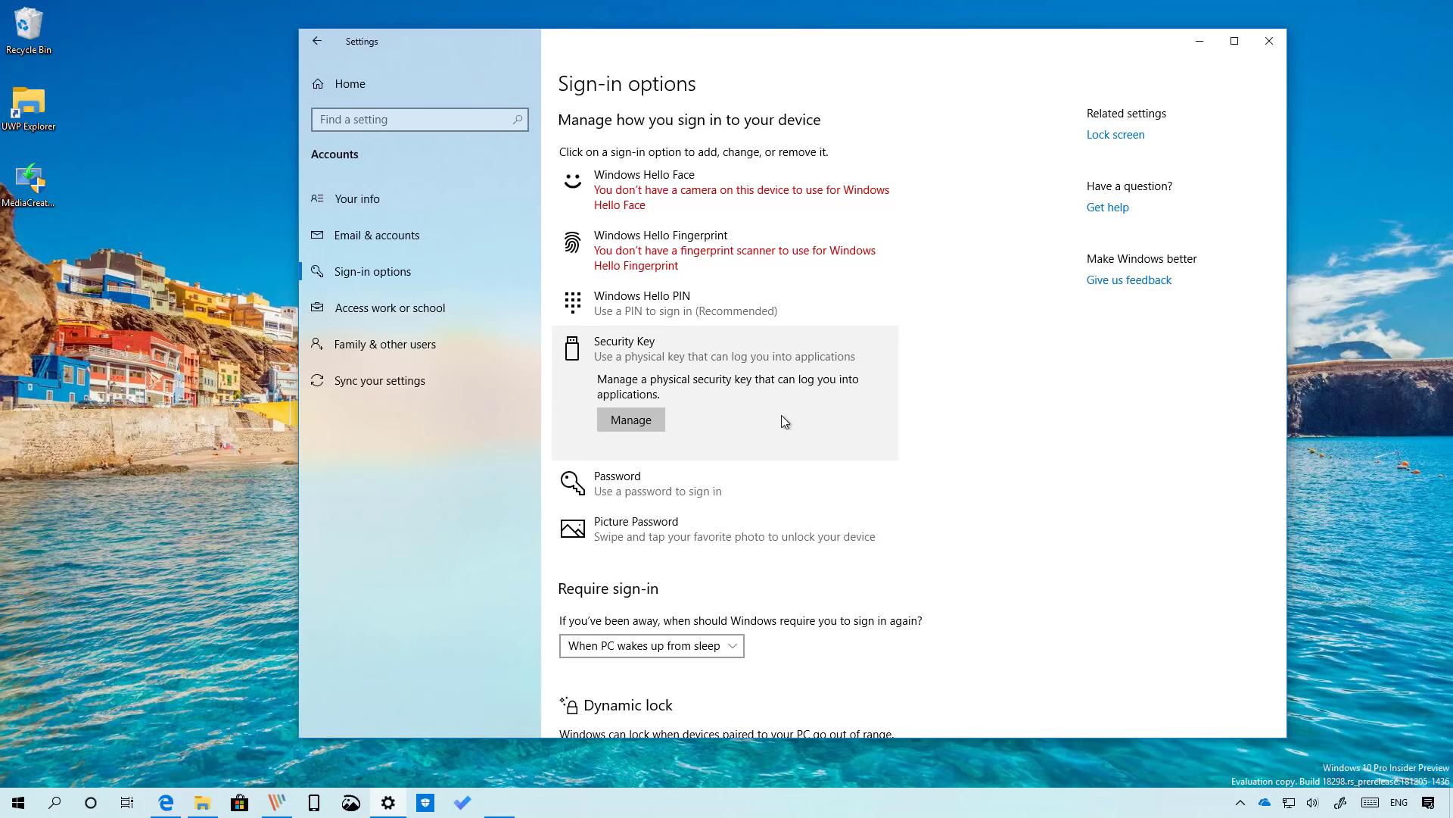
click(648, 420)
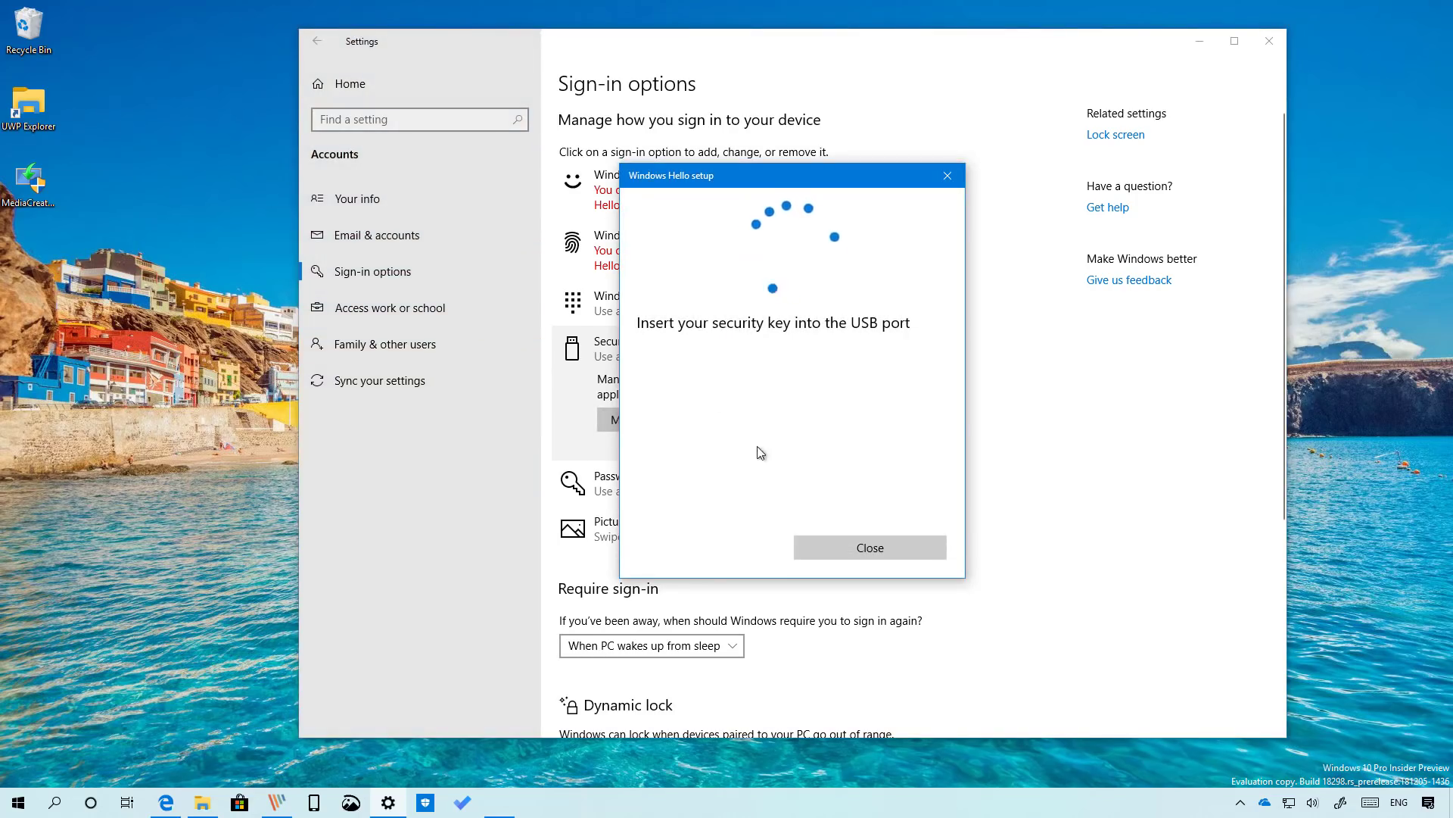
click(859, 552)
Set the pointer size to its maximum in the Ease of Access settings for Cursor & pointer.
click(366, 94)
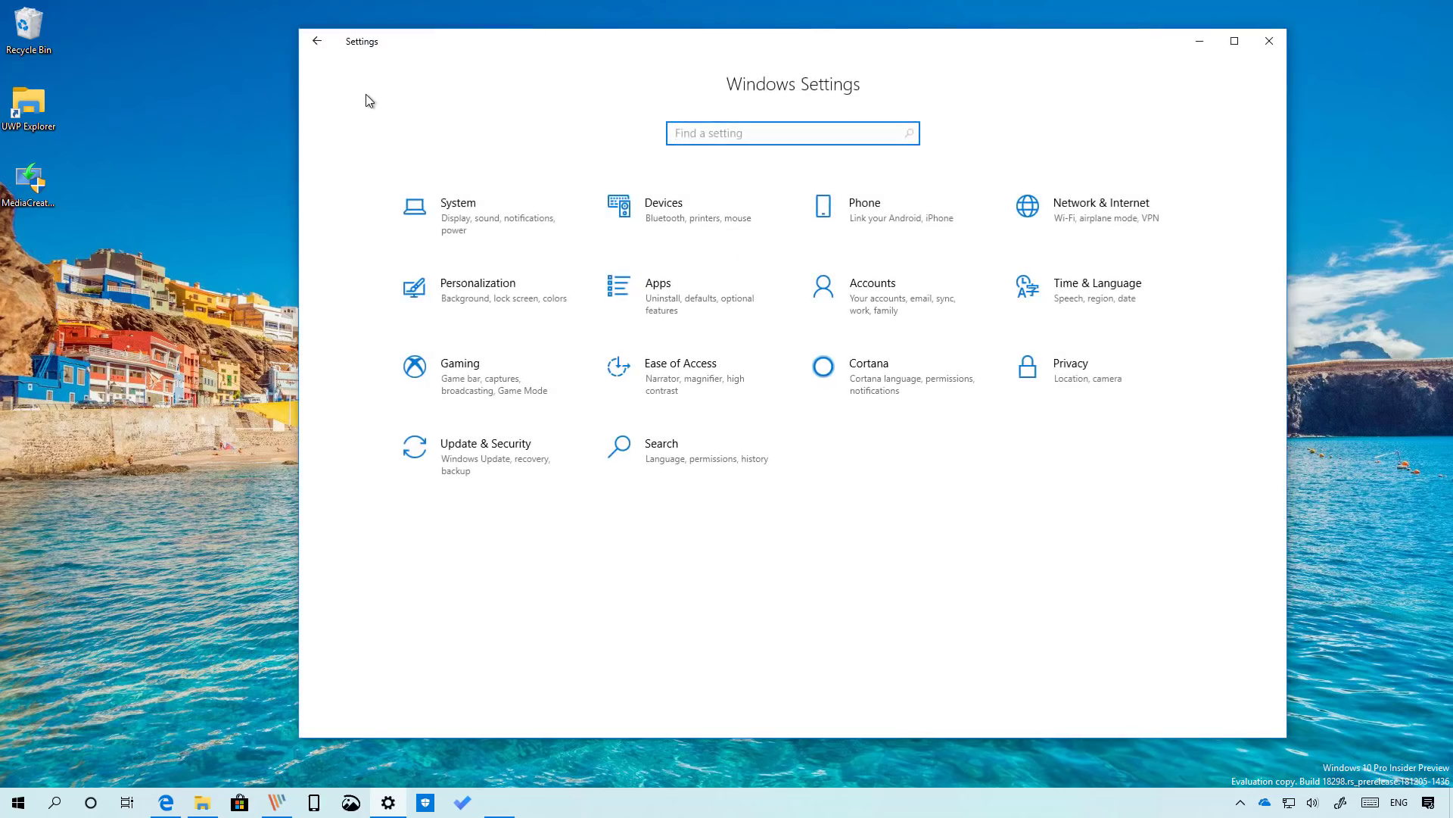
click(704, 380)
click(356, 293)
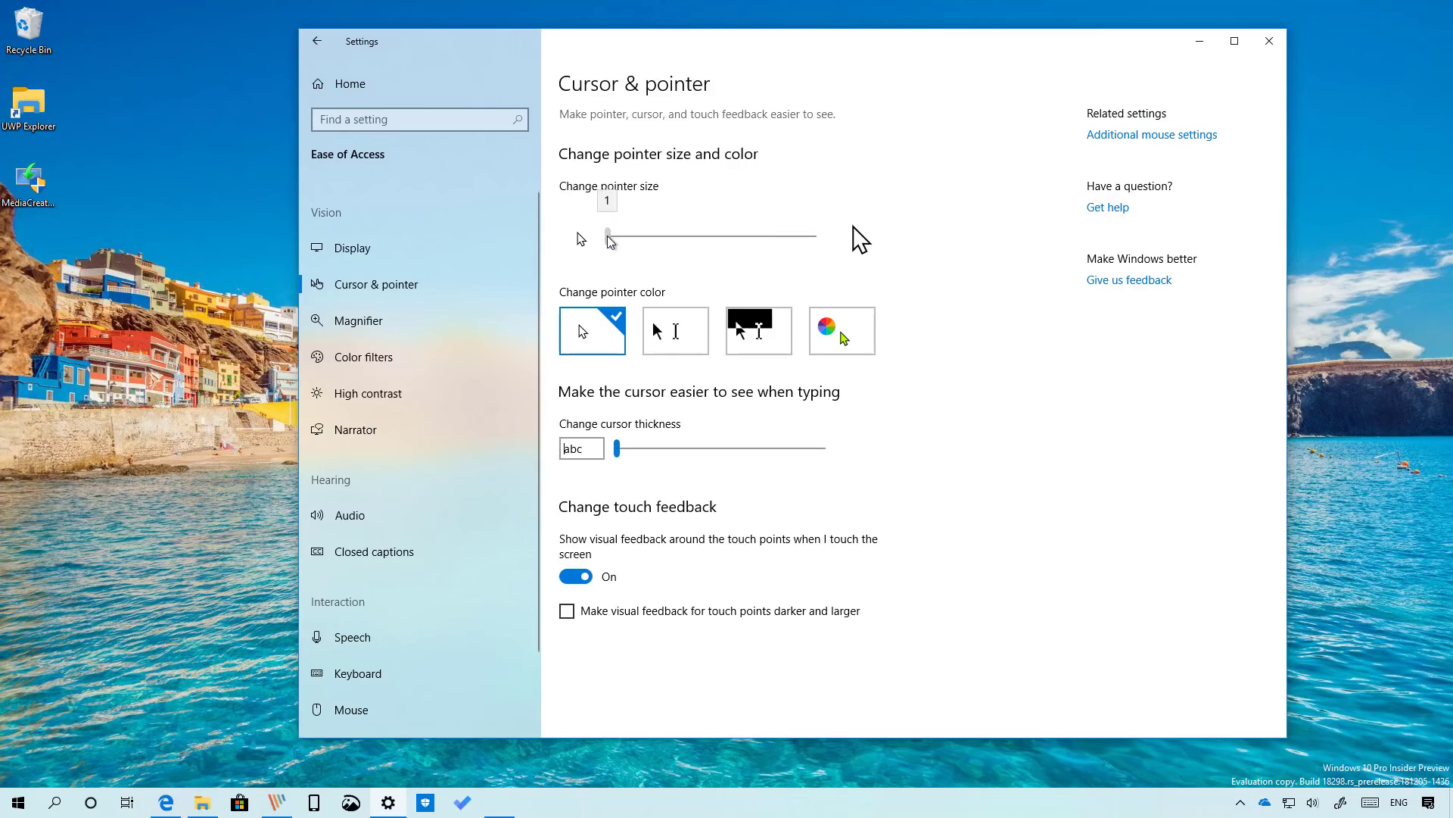
drag(610, 241, 893, 230)
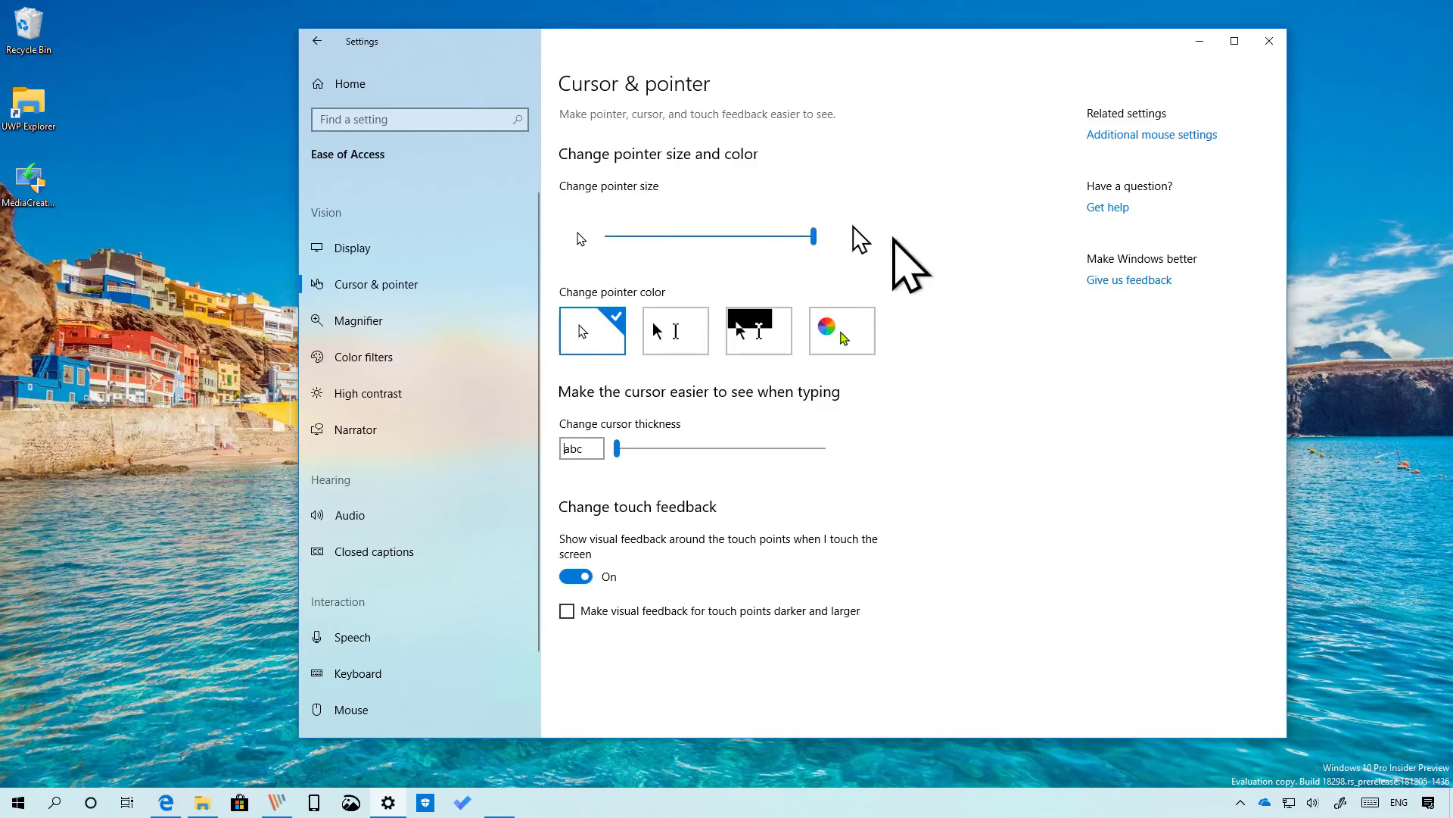
Switch the pointer to a custom color and try several suggested colors, finishing with purple.
click(859, 328)
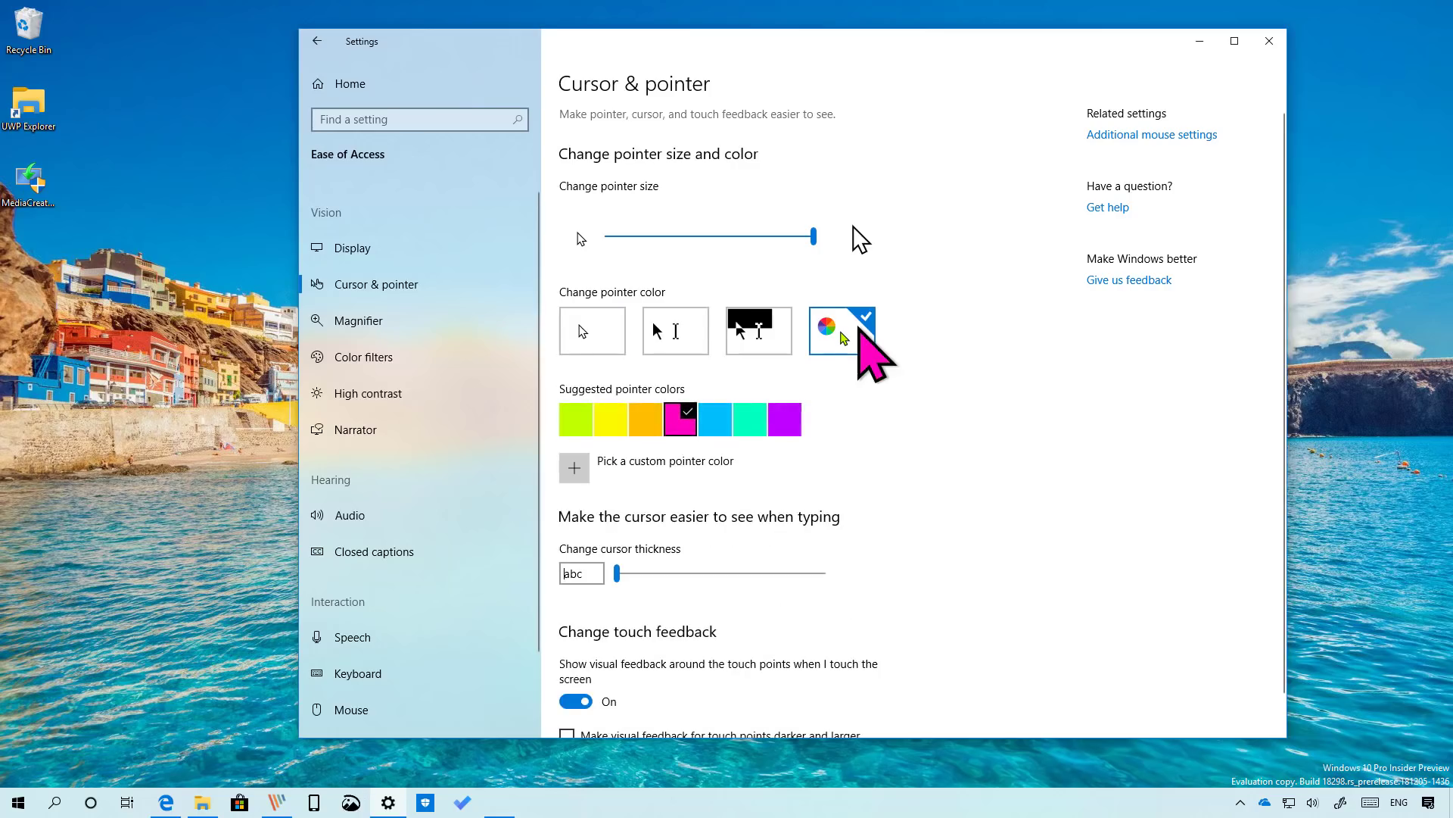
click(619, 417)
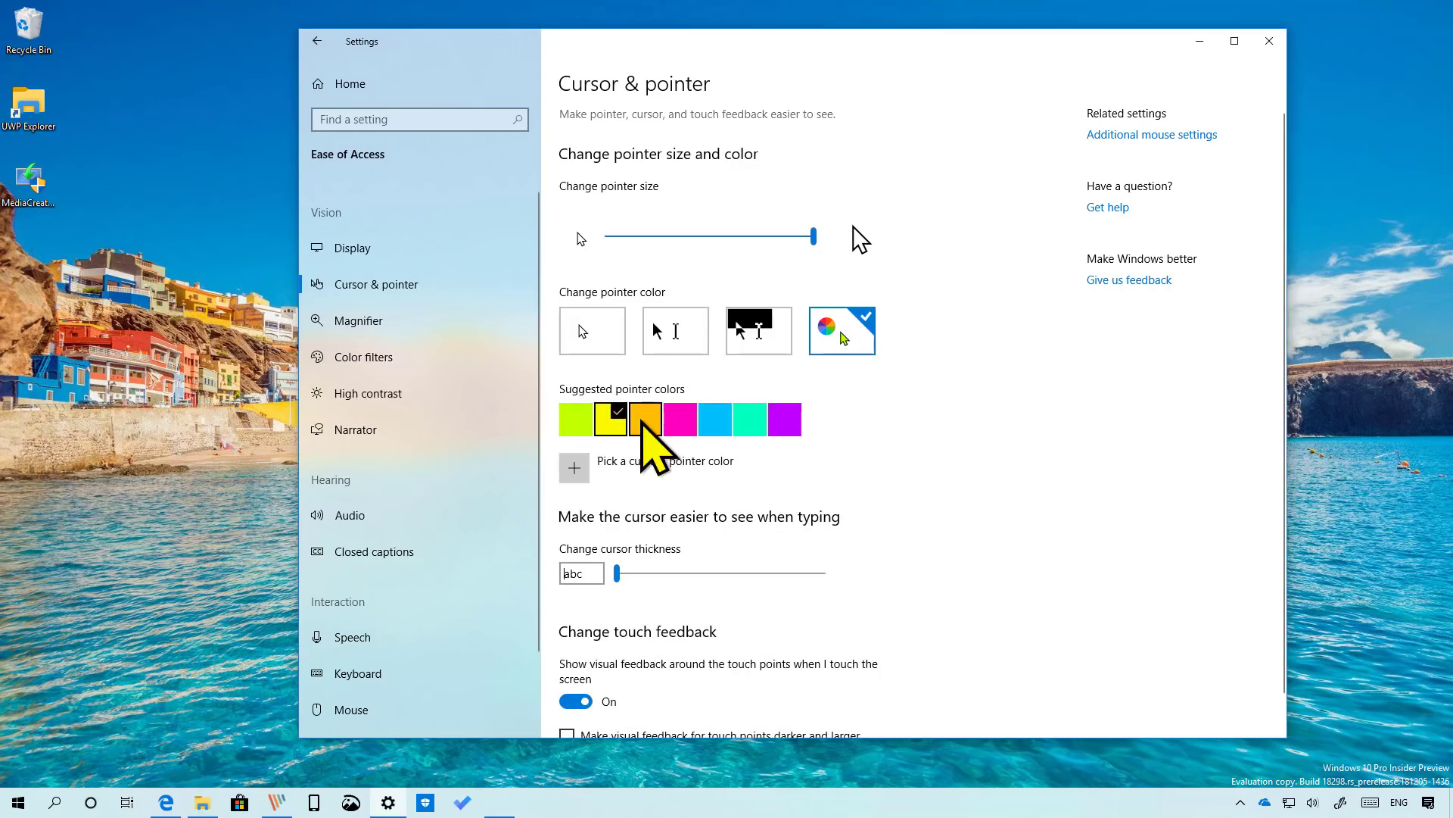
click(751, 420)
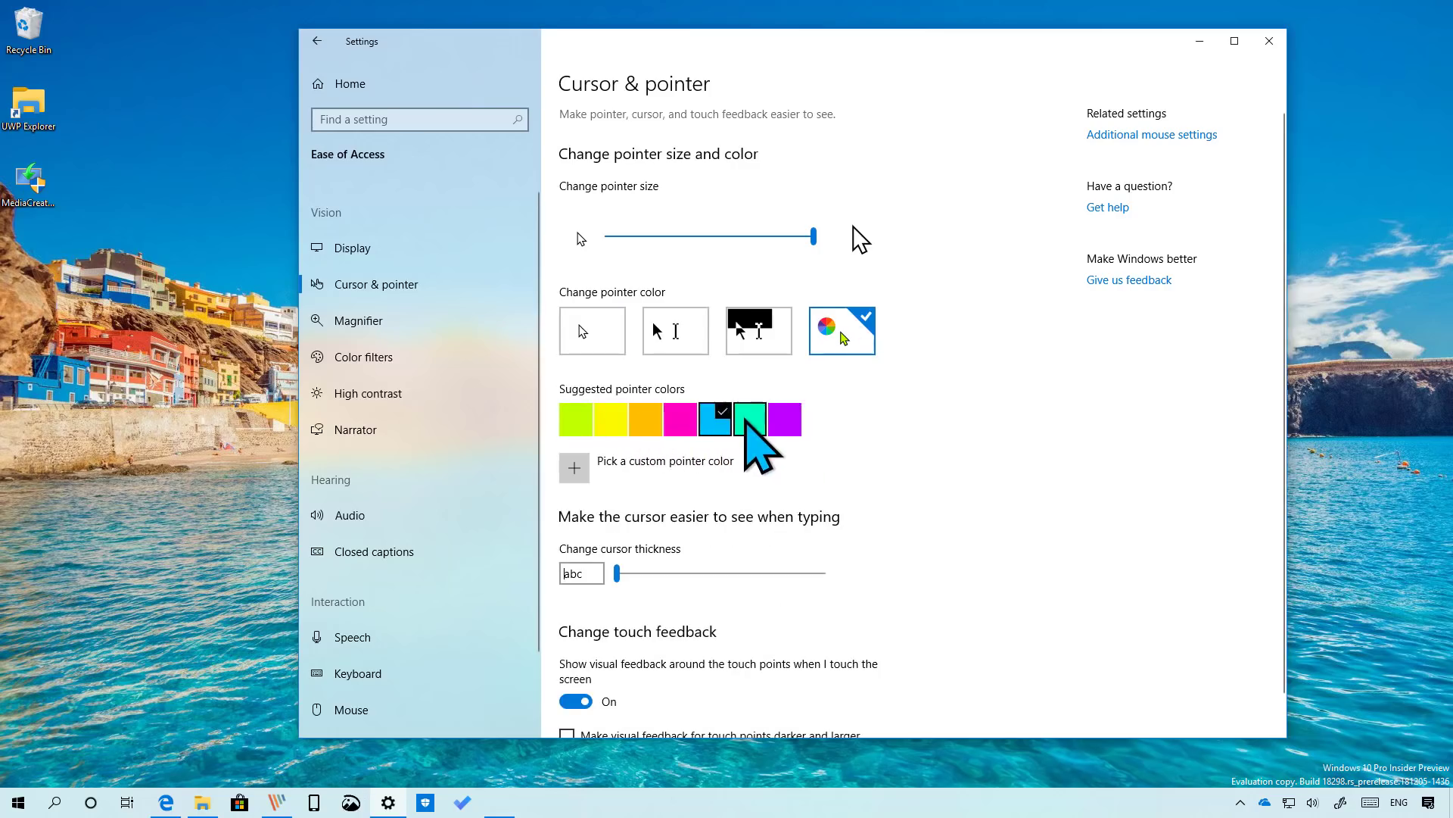
click(786, 422)
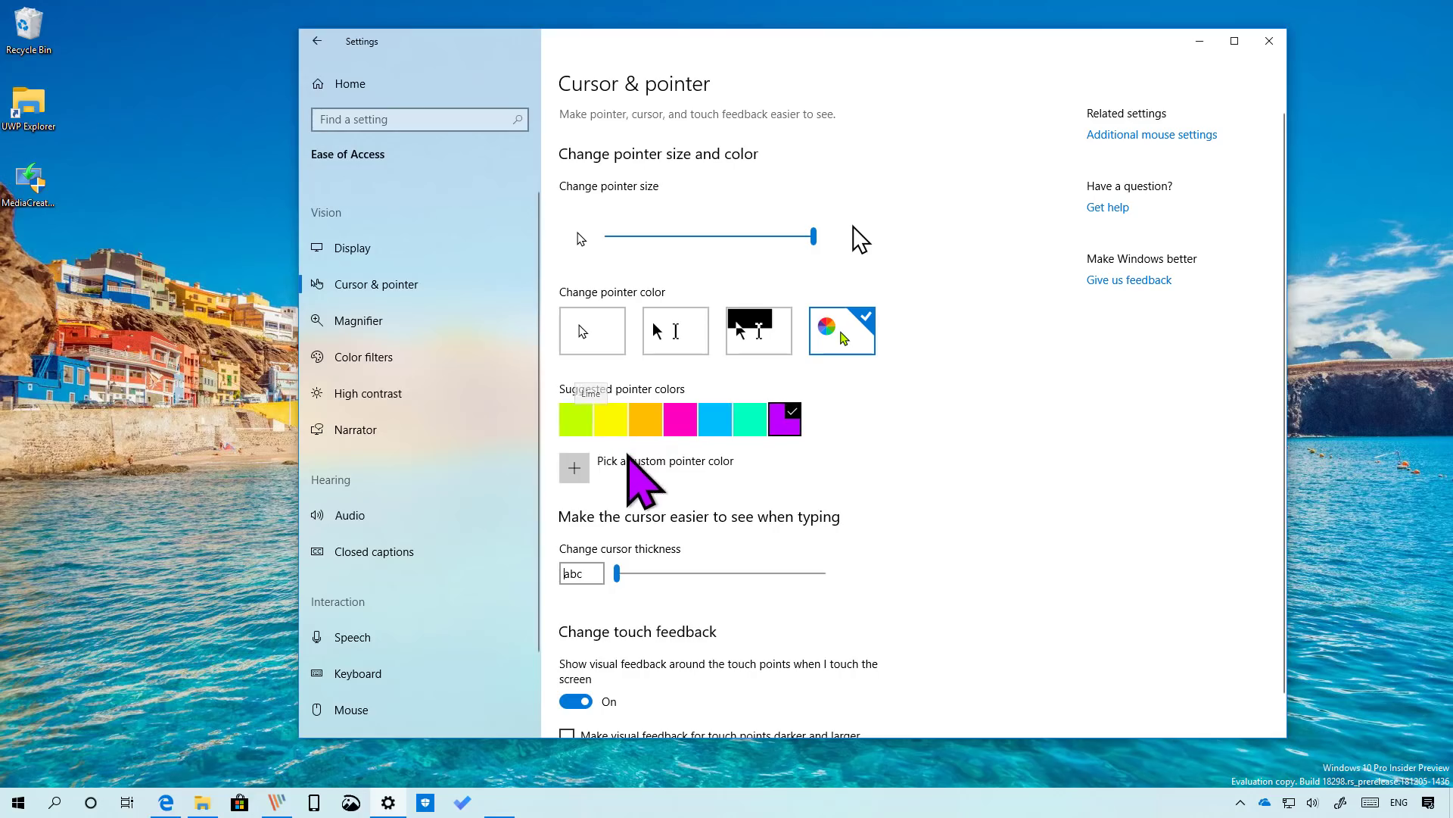
Pick a custom pointer color in blue-violet, #763DFF, and confirm it.
click(633, 463)
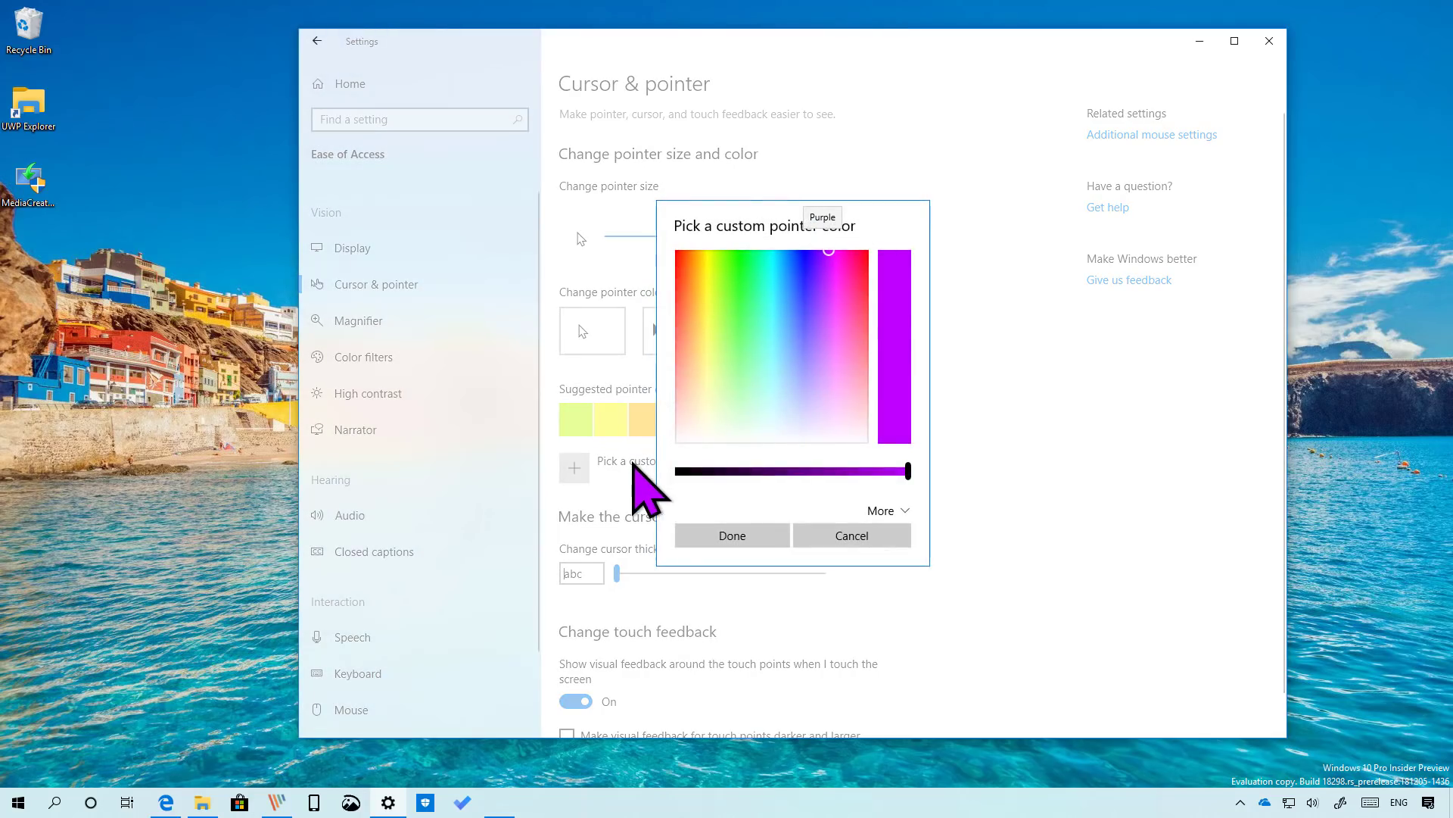
mouse_move(818, 318)
mouse_down()
mouse_move(691, 315)
mouse_move(746, 337)
mouse_move(749, 305)
mouse_move(808, 315)
mouse_move(813, 296)
mouse_up()
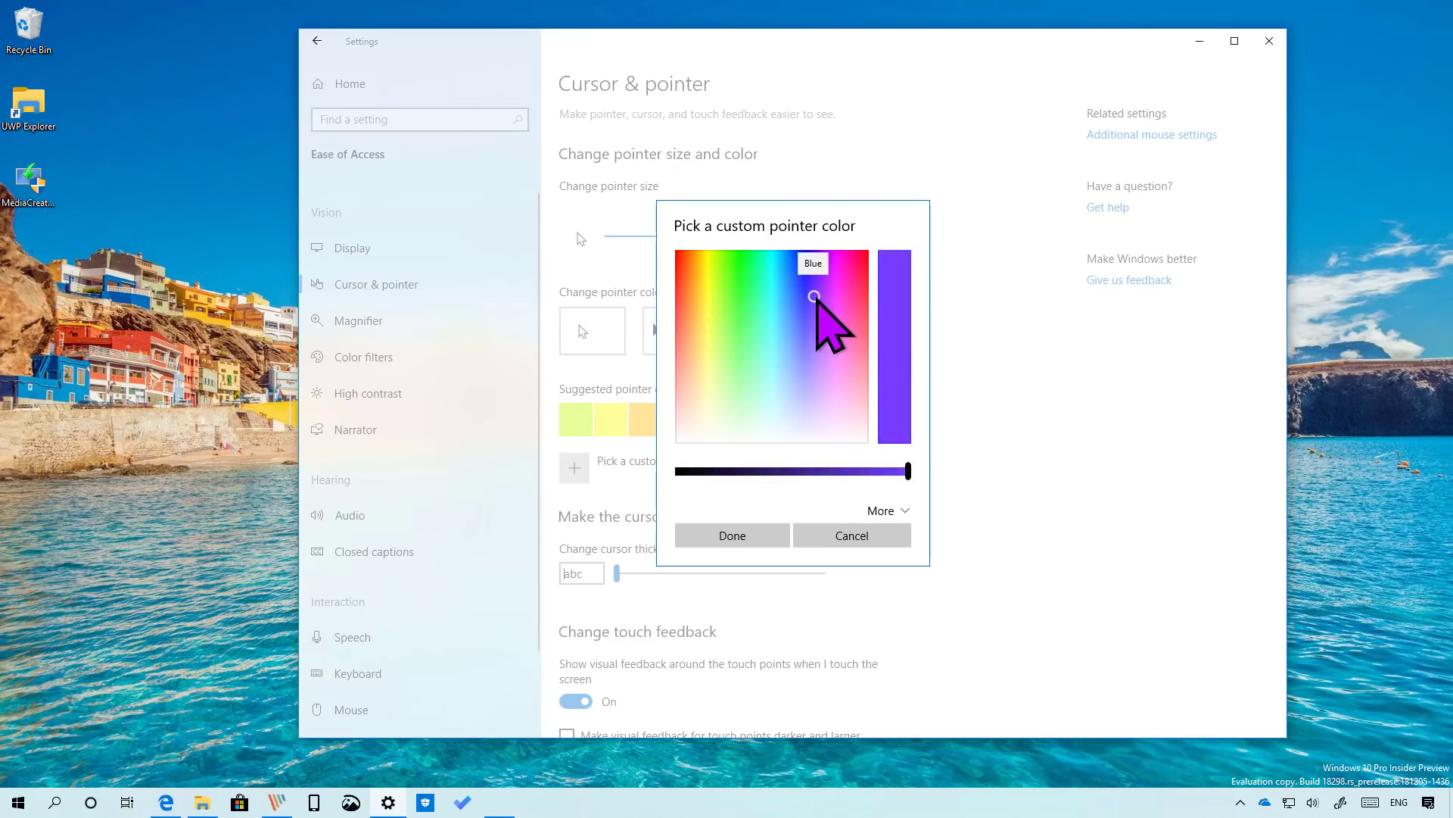
click(882, 511)
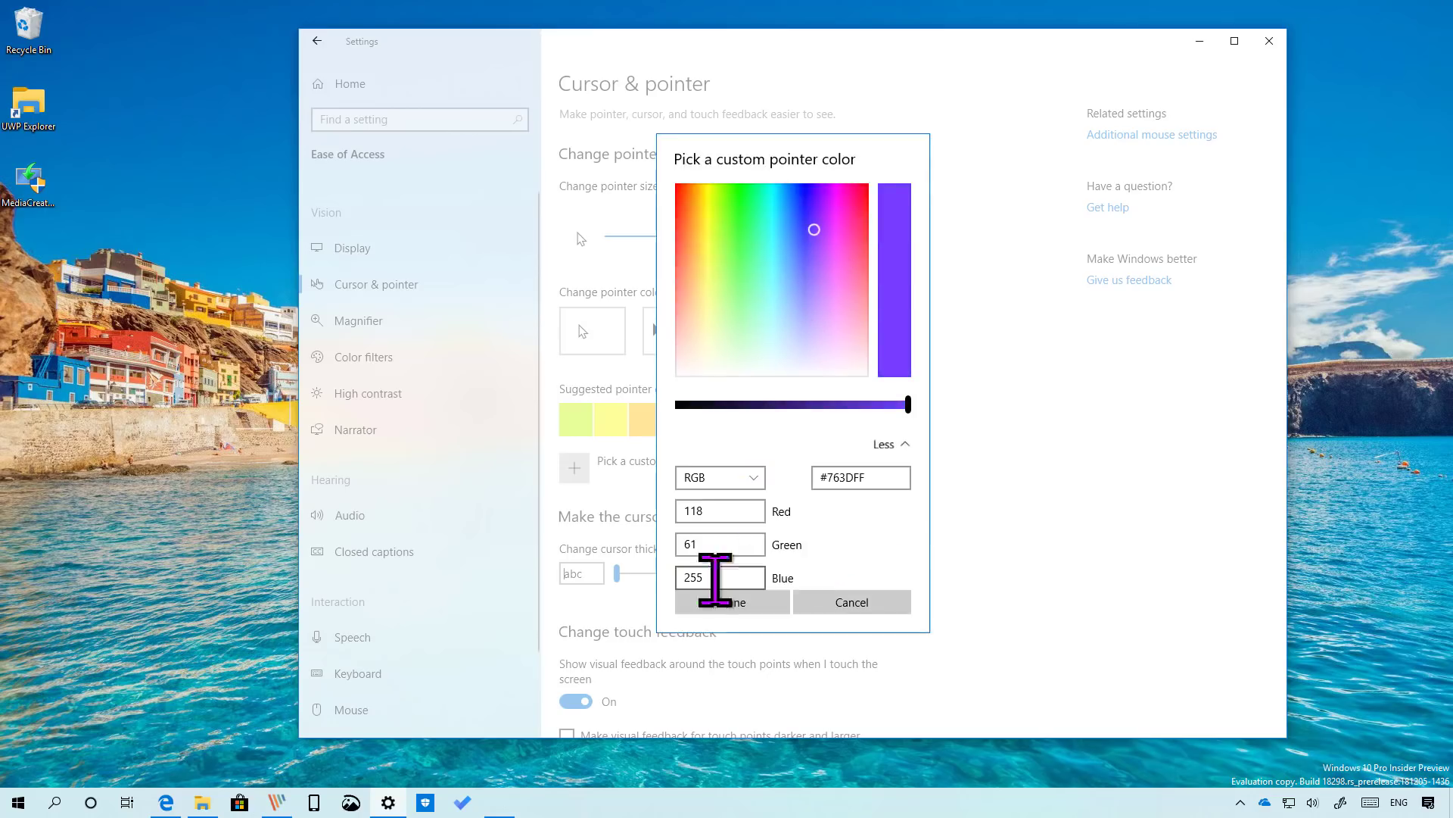
click(729, 603)
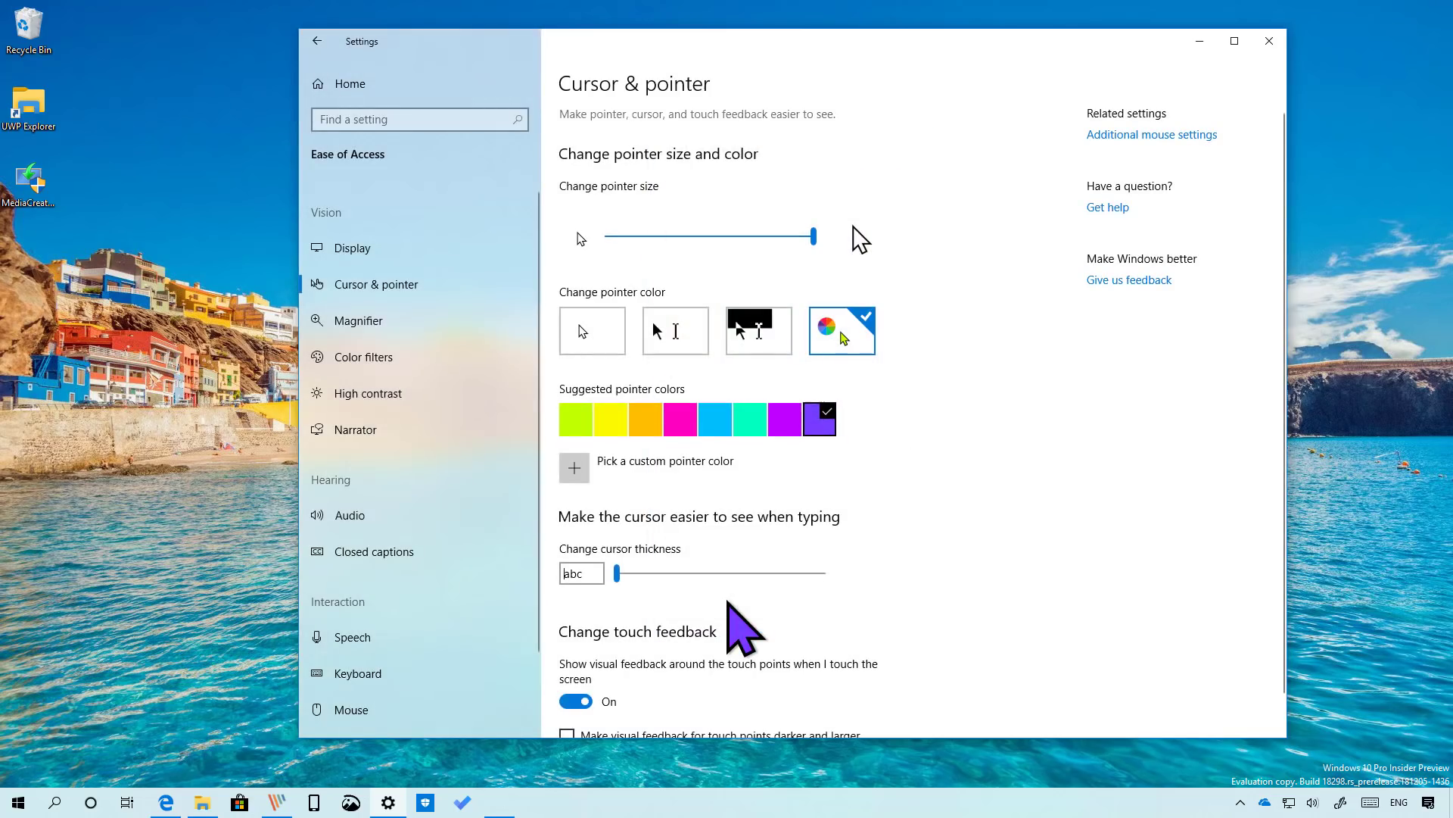
Set the pointer color to white and reduce the pointer size to its minimum.
click(619, 335)
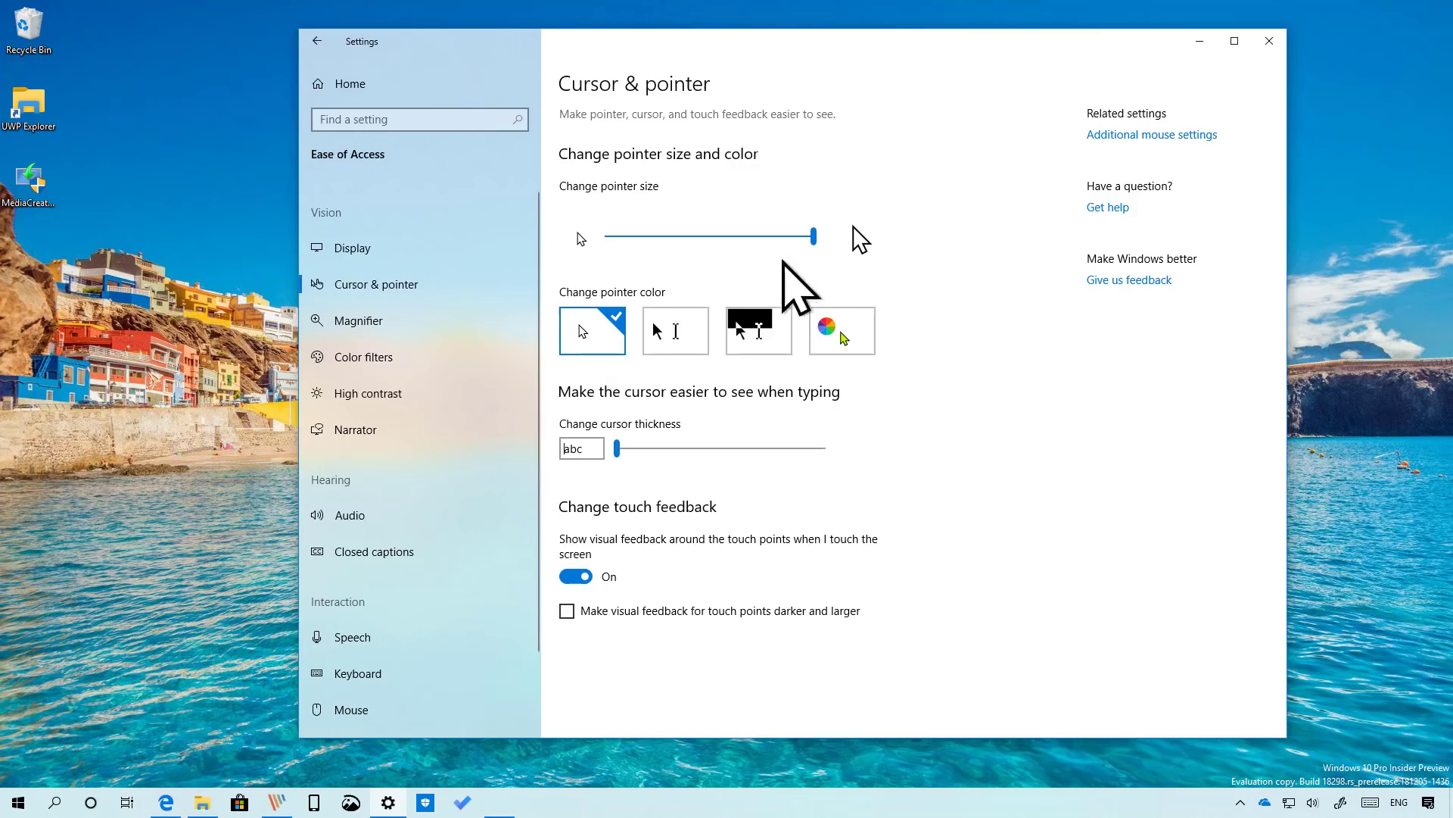
drag(811, 231, 614, 249)
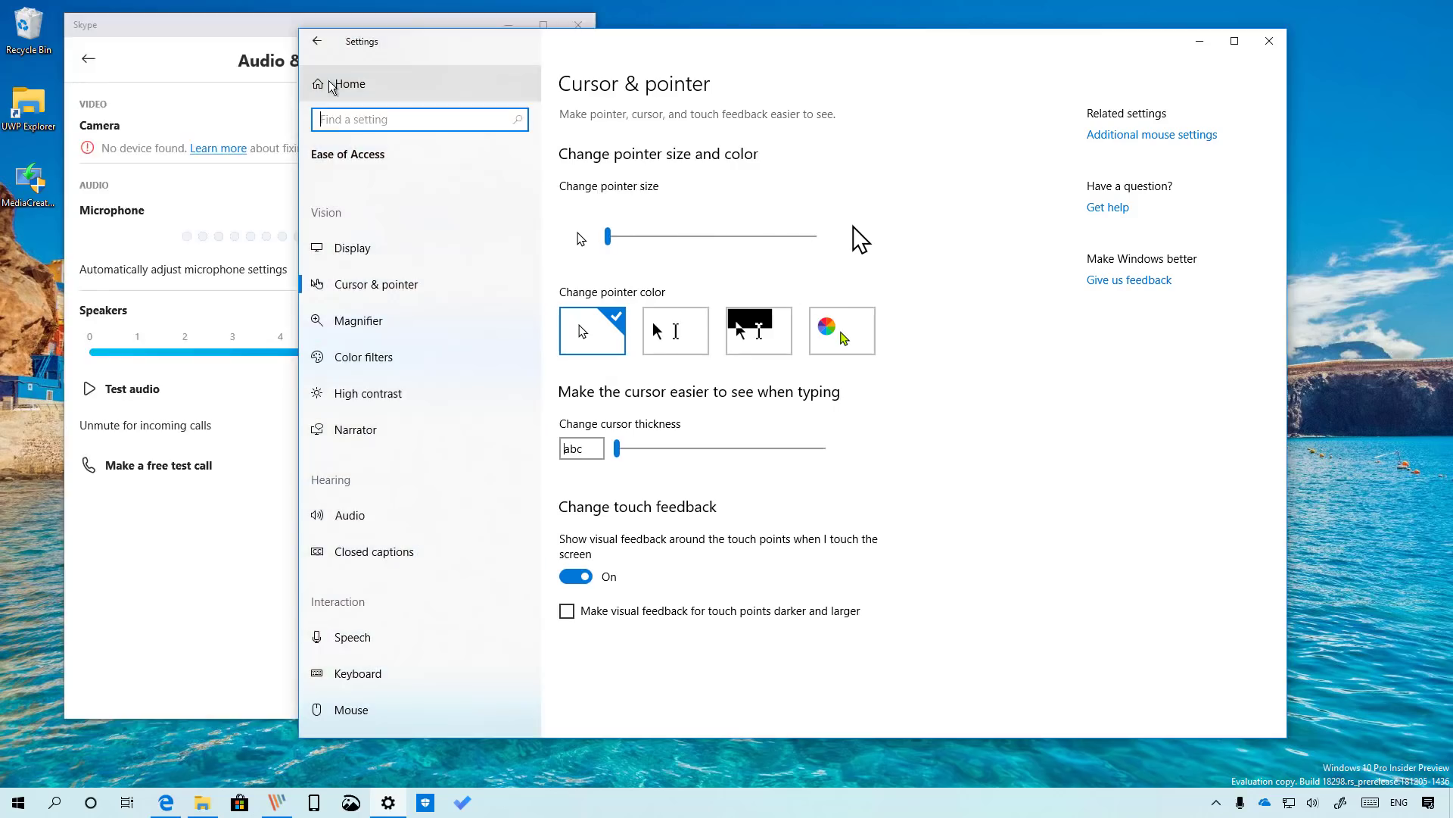
Examine Skype's microphone usage in the microphone privacy settings, bringing the Skype window forward and minimizing it.
click(350, 83)
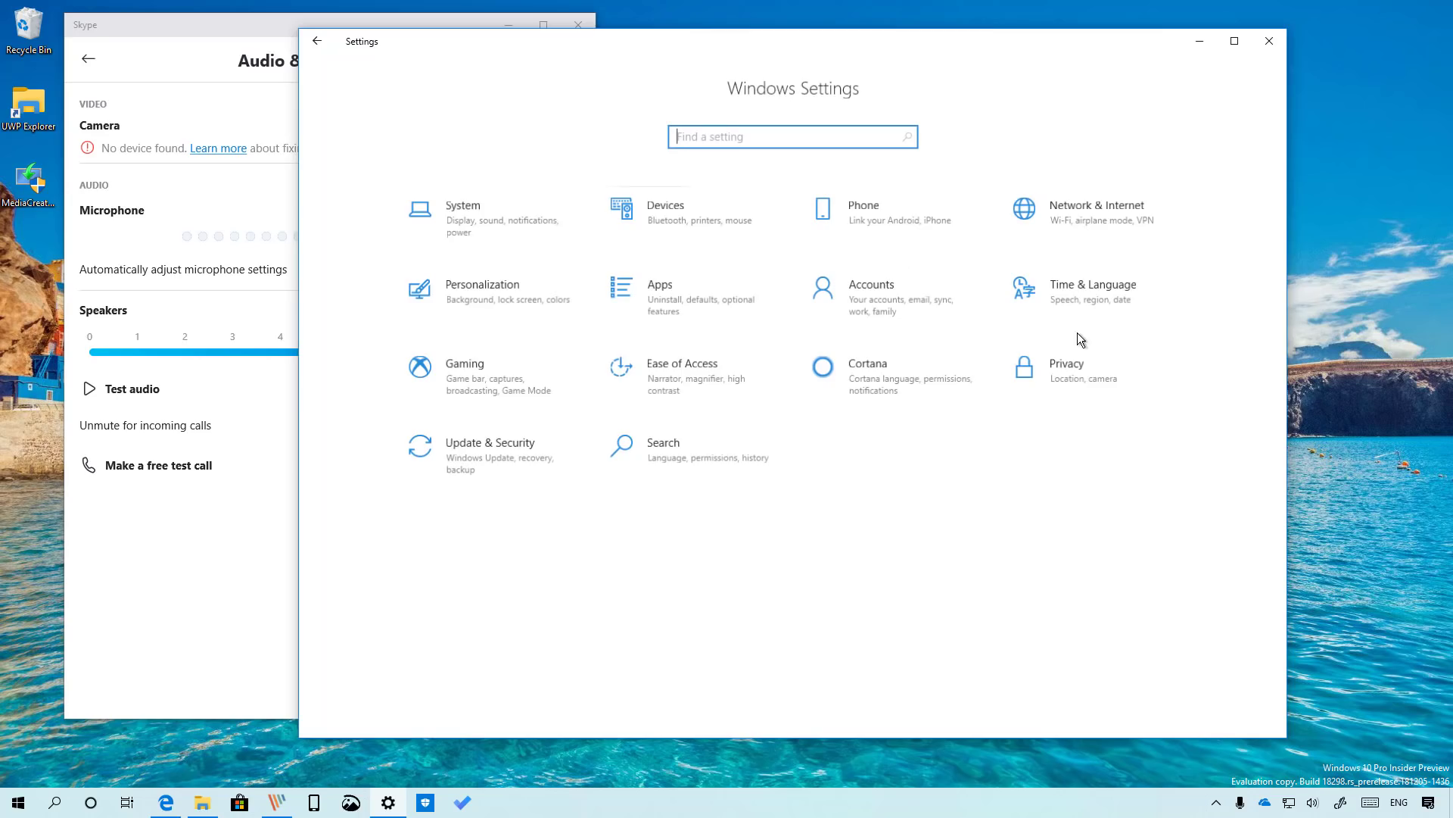
click(1063, 369)
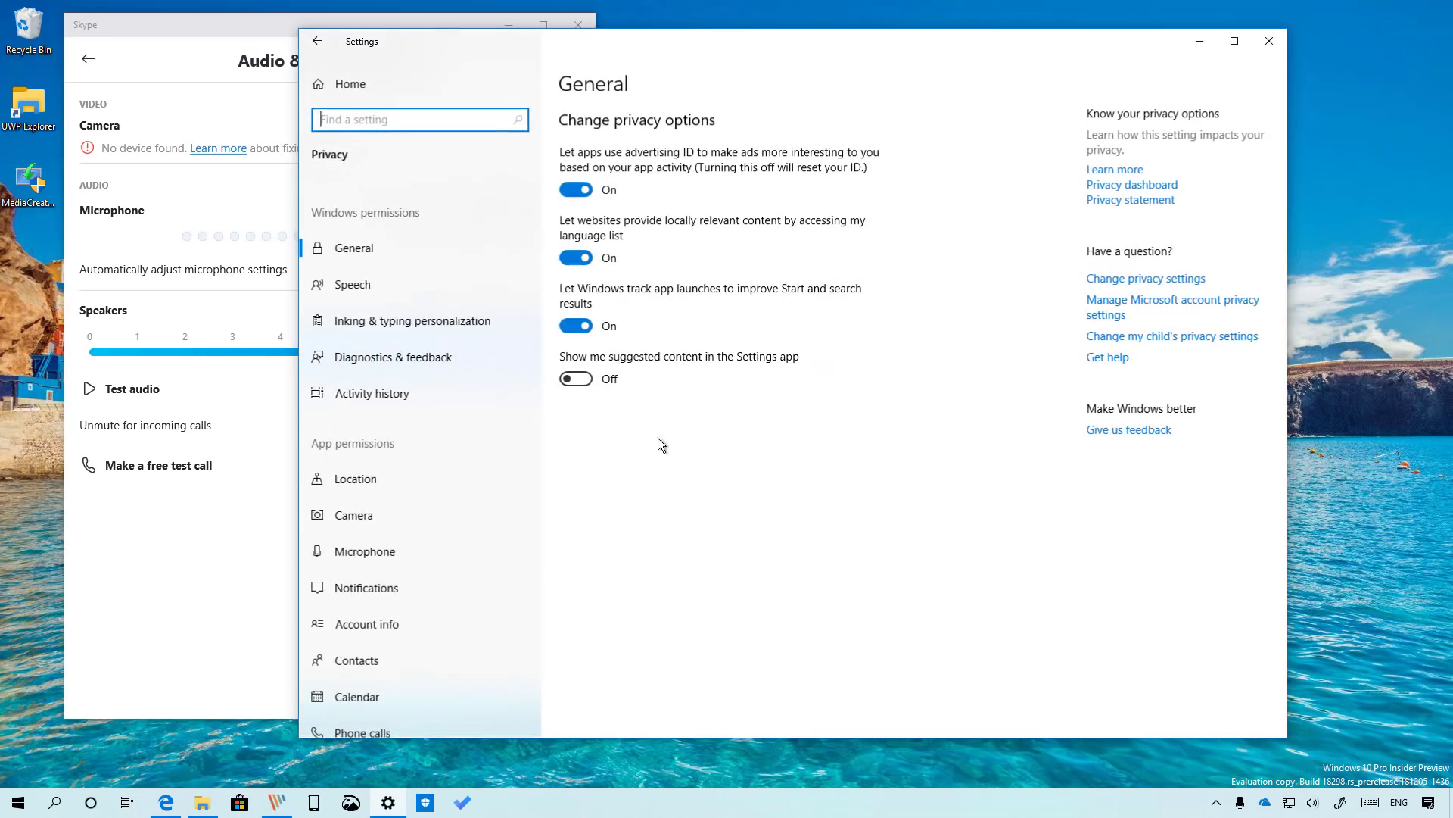
click(471, 527)
click(465, 542)
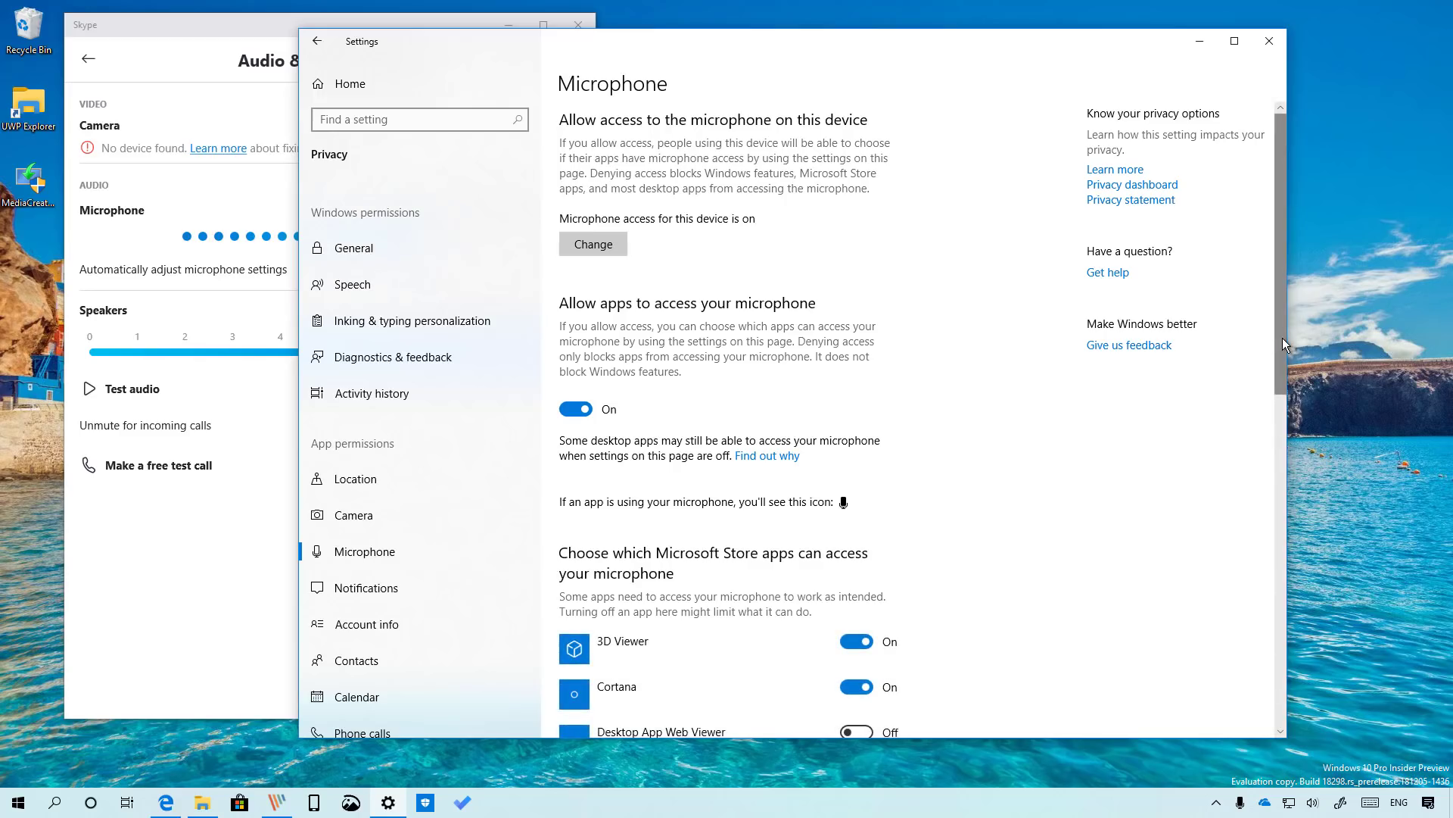
drag(1283, 337, 1246, 581)
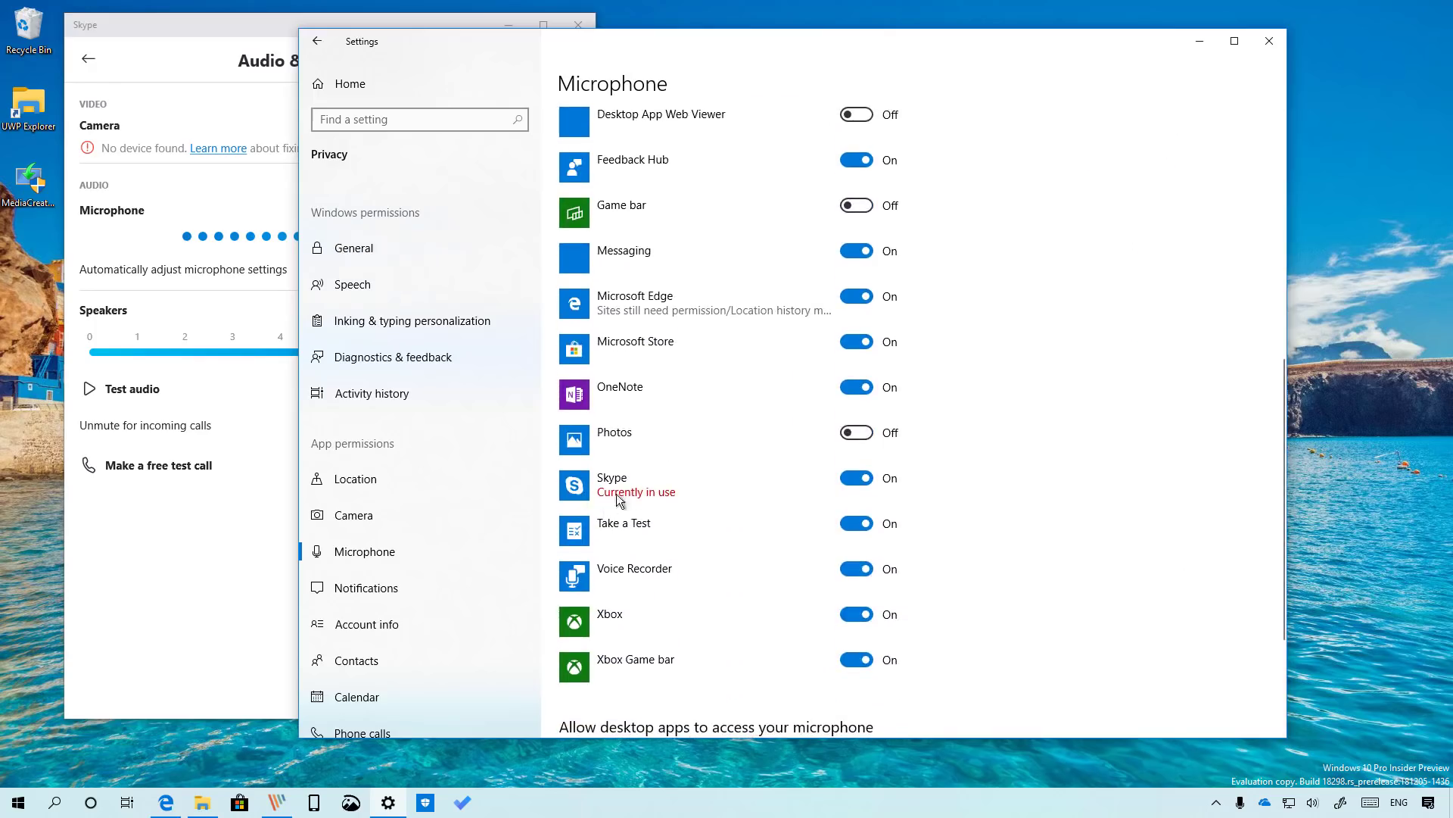
drag(288, 24, 795, 61)
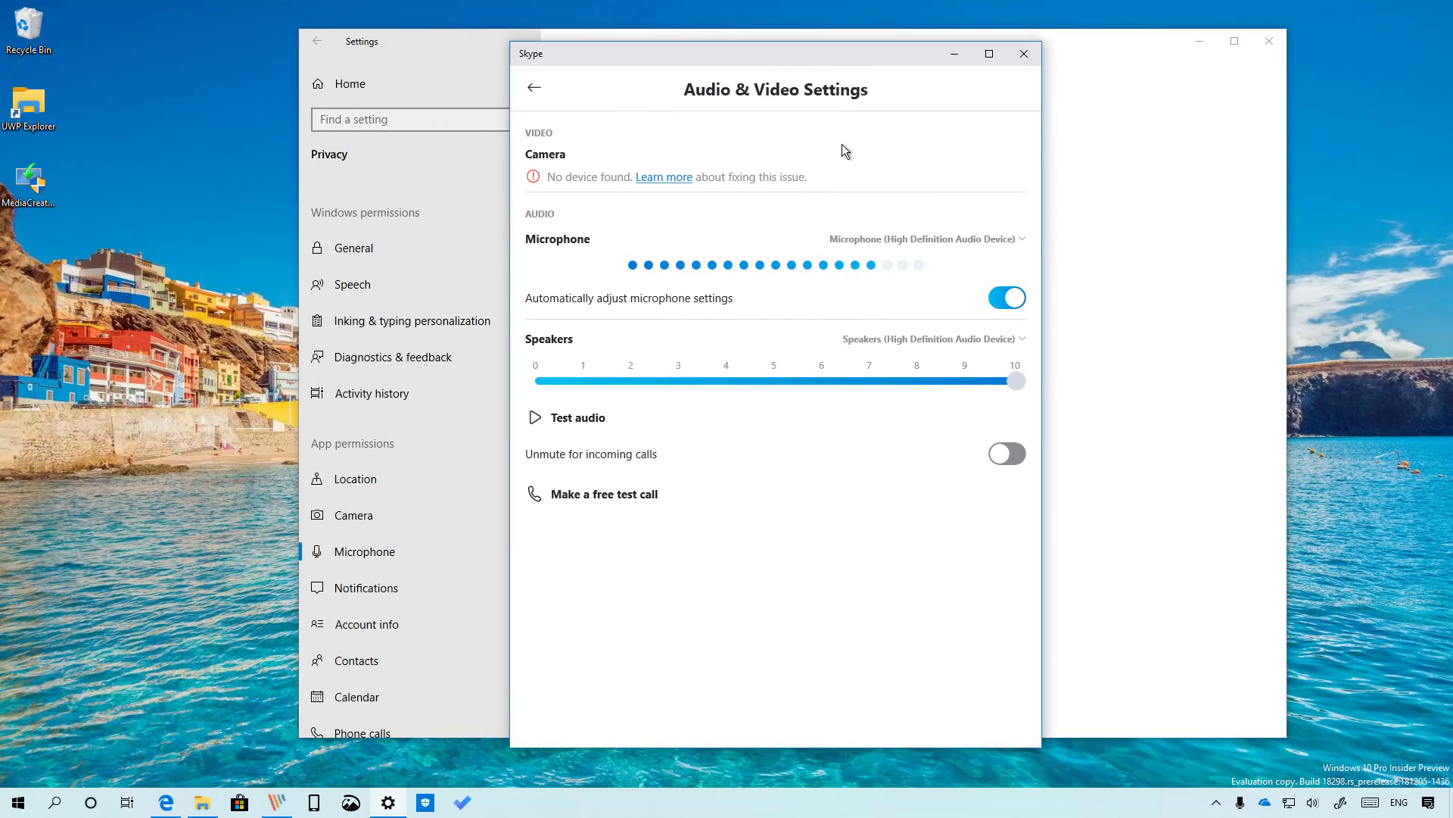
click(953, 60)
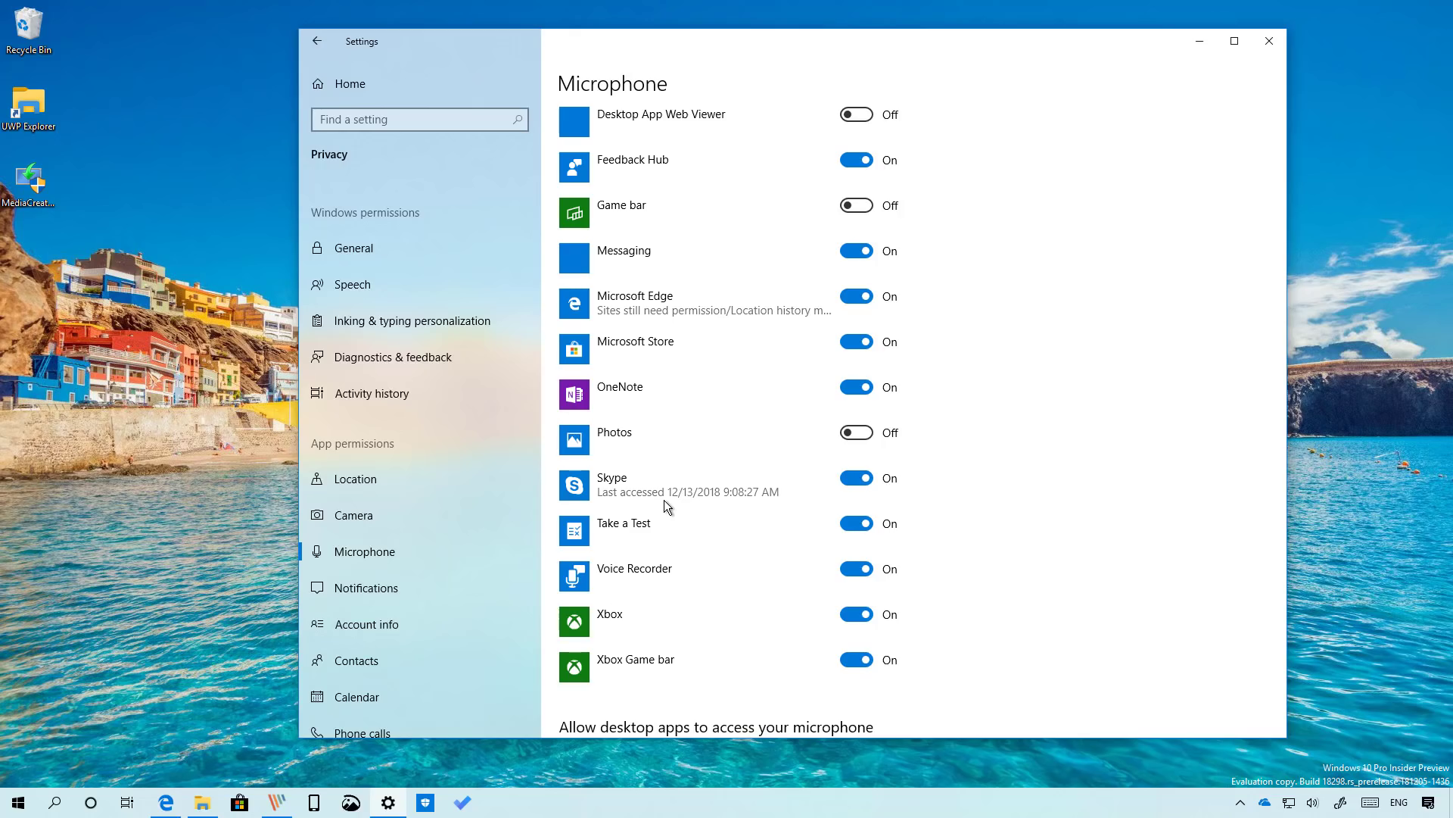
Show the desktop, open the touch keyboard and move it slightly higher on the screen.
key(super+d)
click(1371, 803)
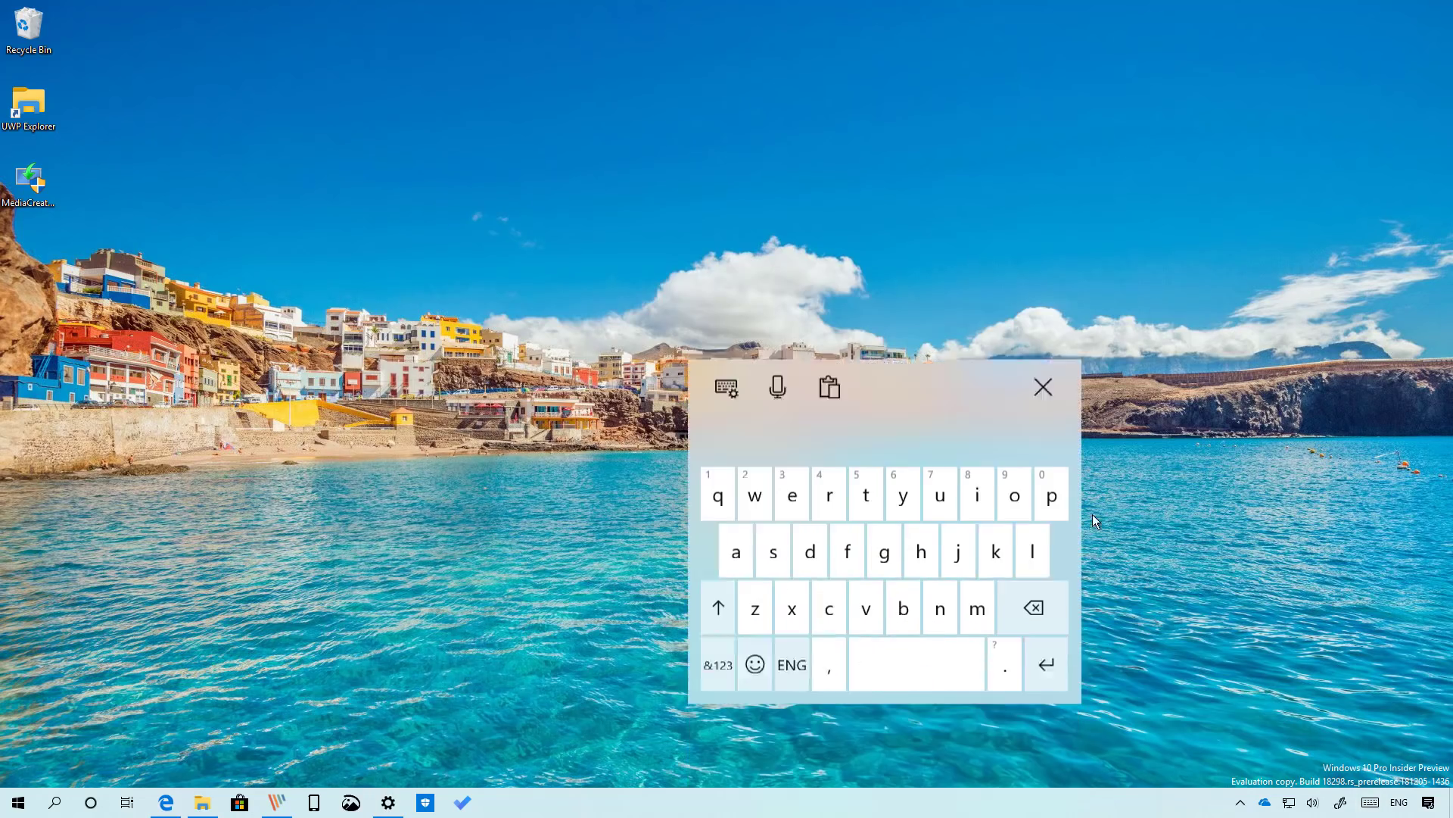
drag(939, 338, 914, 294)
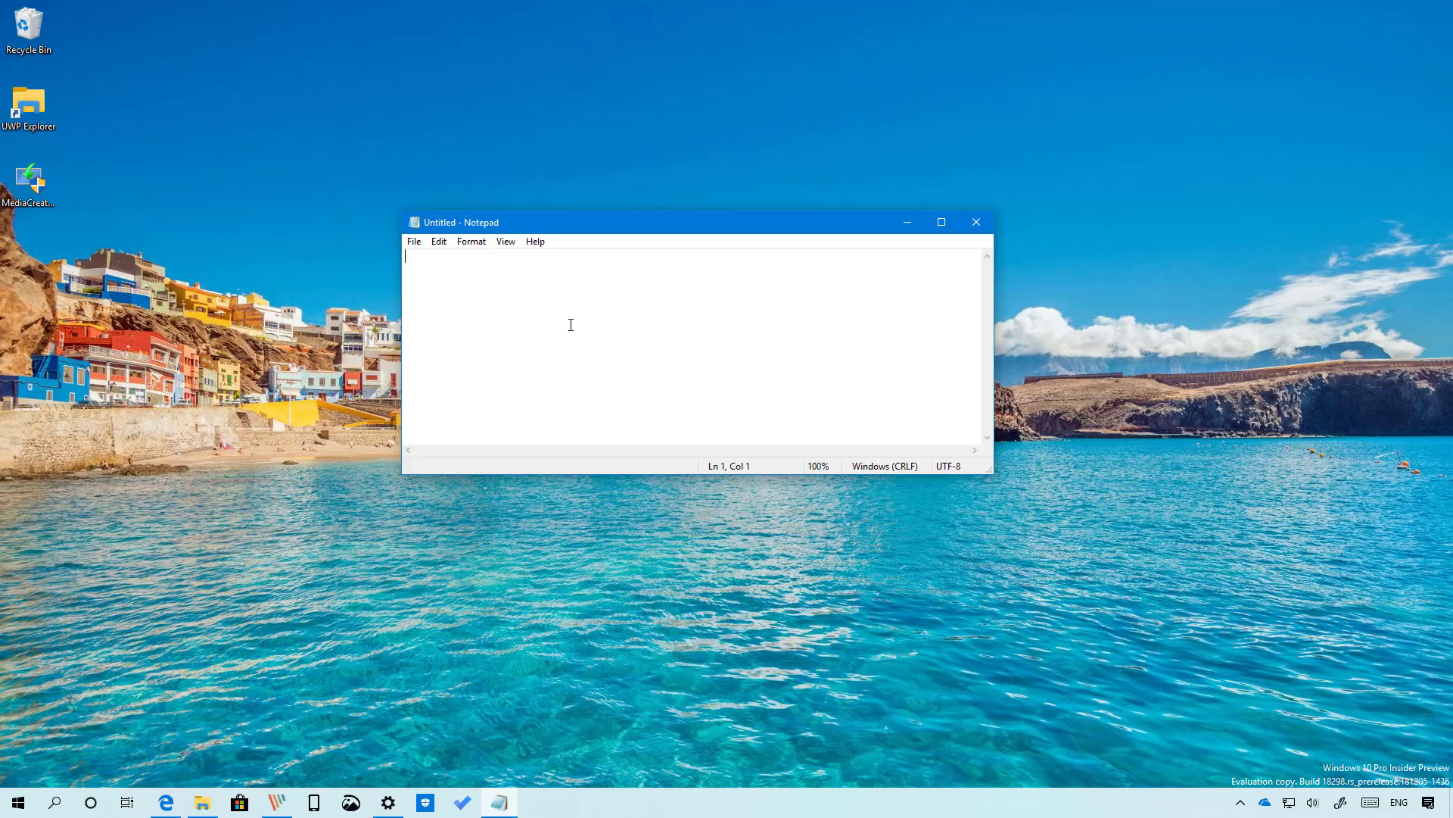
View the encoding choices in Notepad's Save As dialog, keep UTF-8 and cancel the save.
click(416, 241)
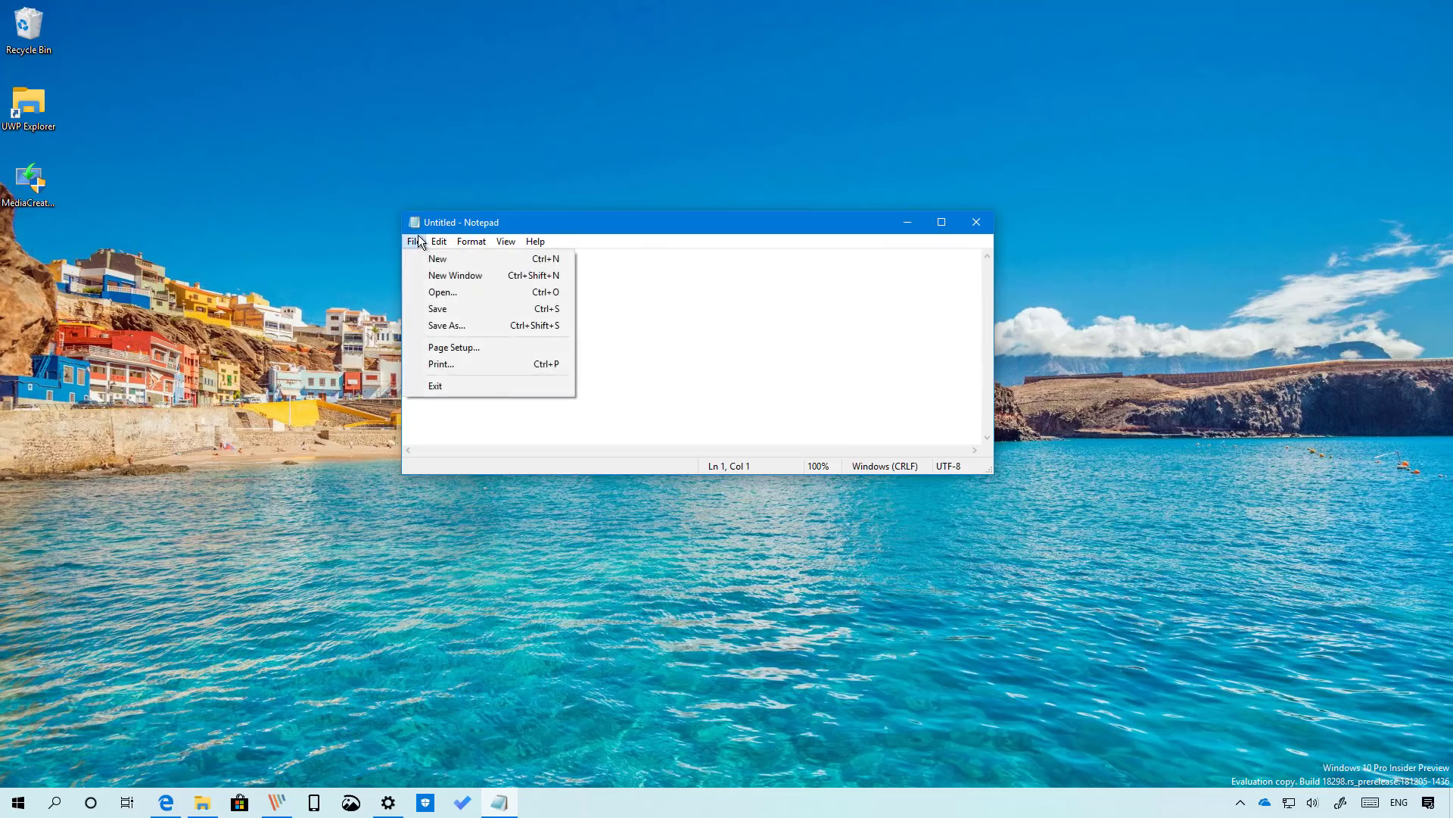
click(439, 328)
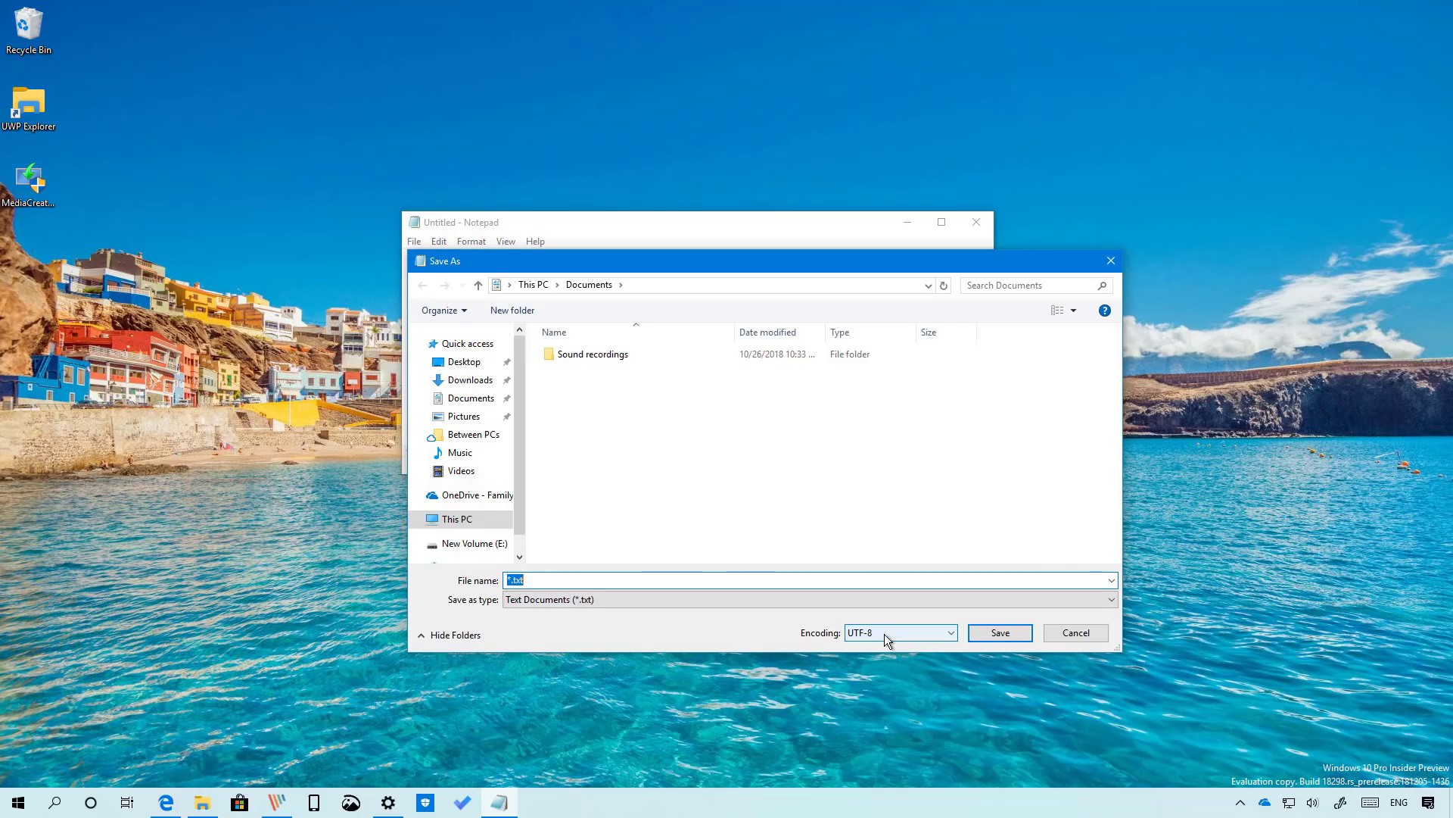
click(884, 634)
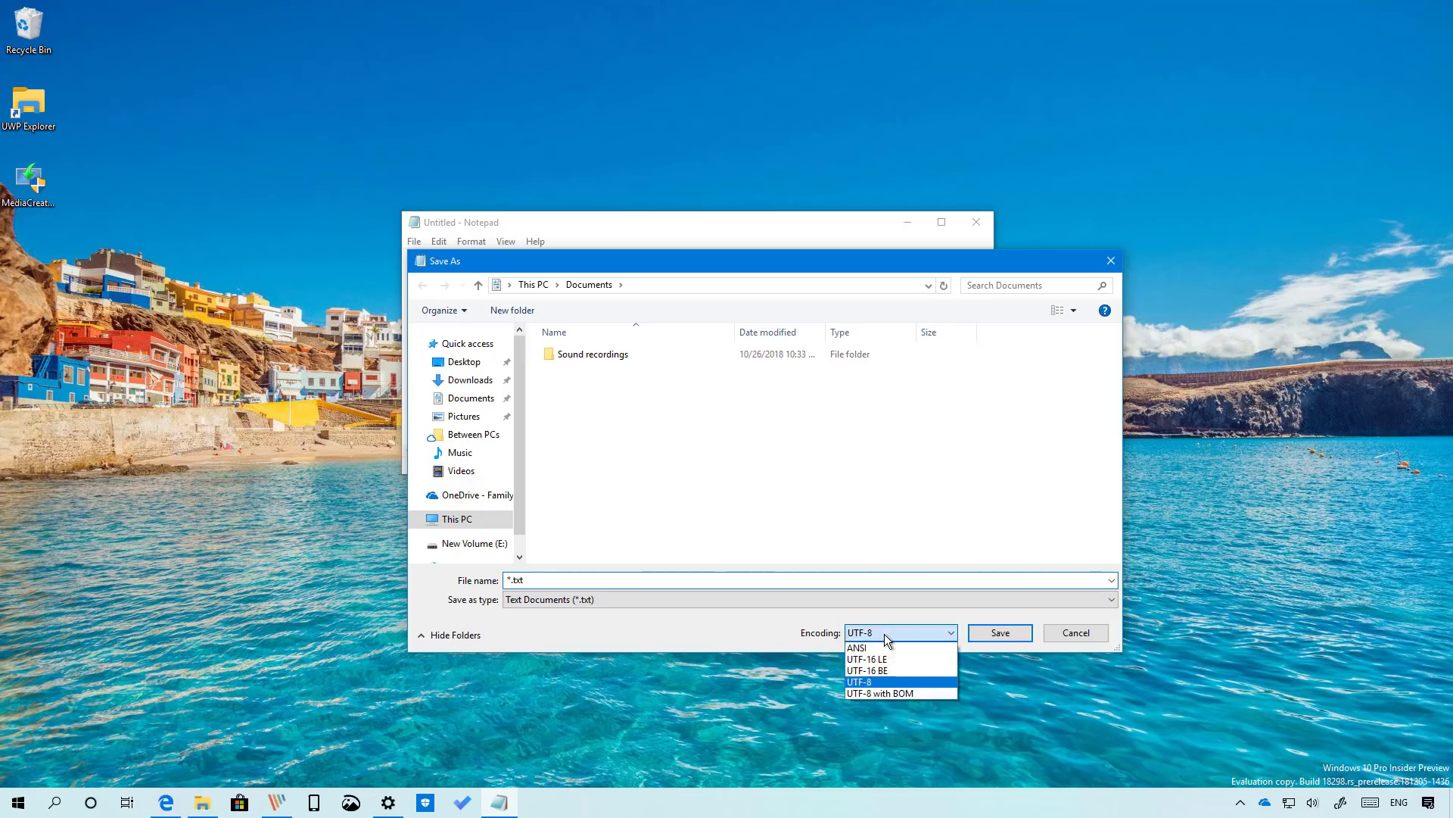
click(867, 681)
click(1075, 632)
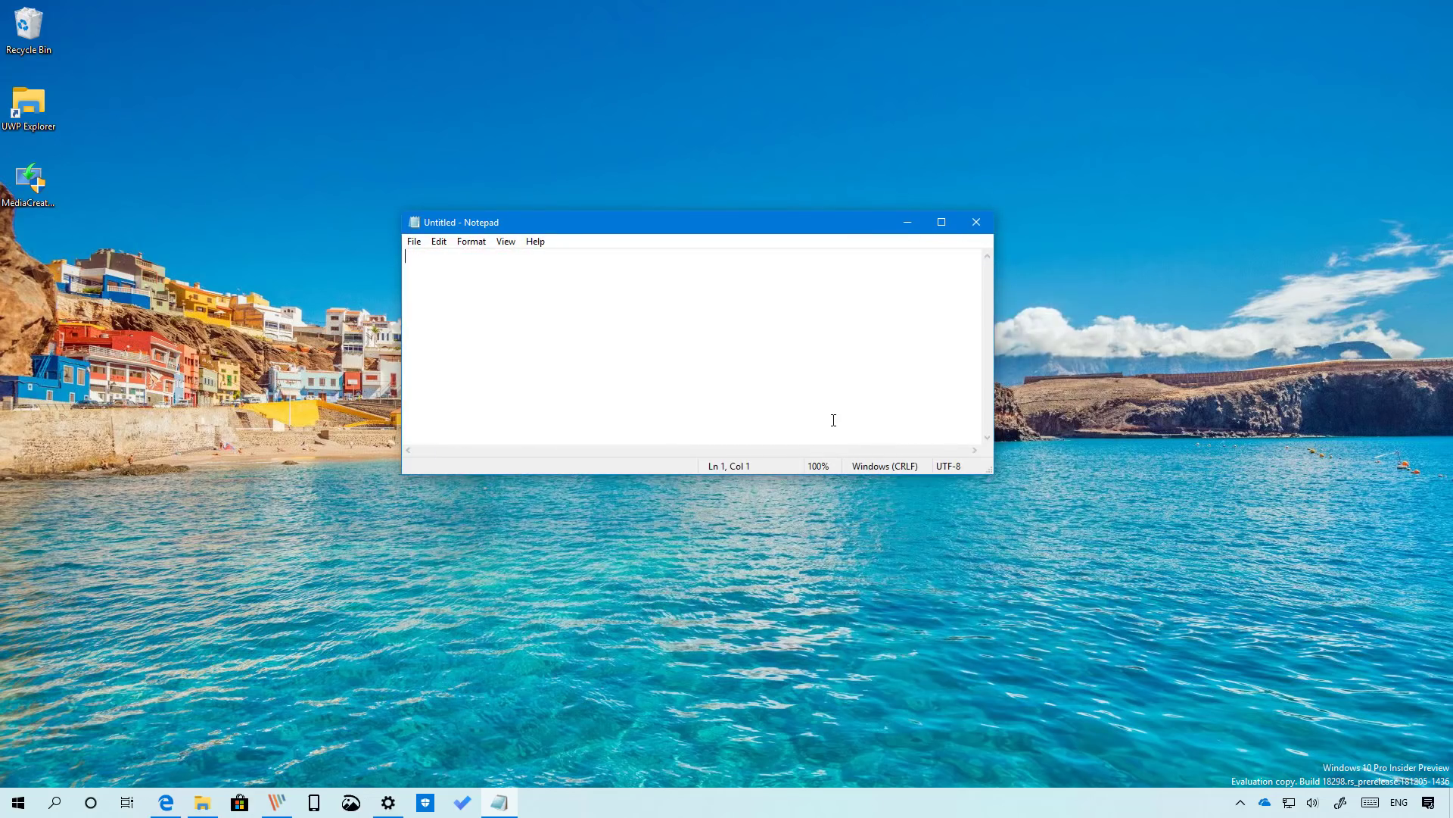
Write "Hello World" in the Notepad document and save it in Documents as eeeee with UTF-8 encoding.
text(Hello World)
key(ctrl+s)
text(eeeee)
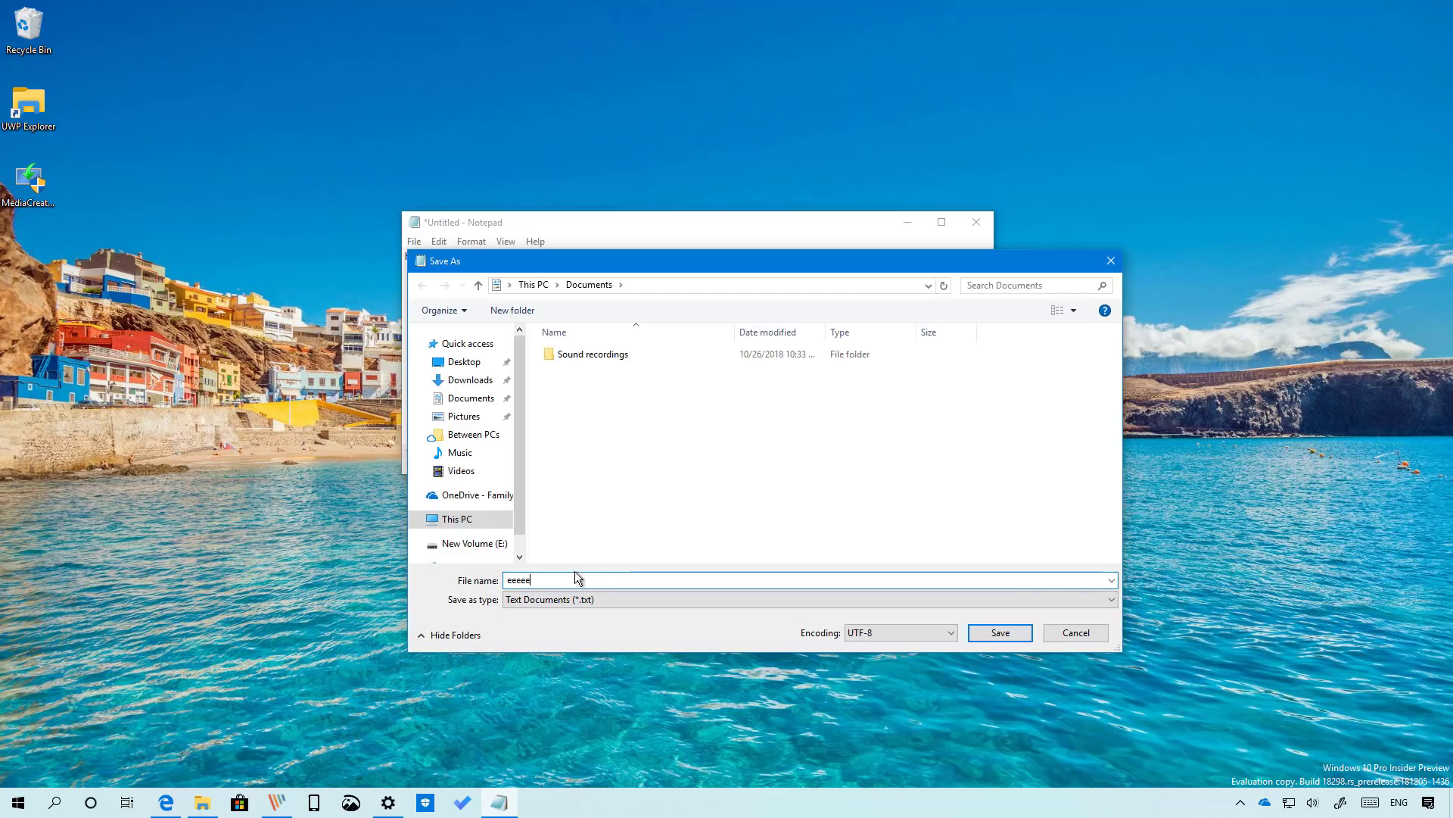
click(1000, 632)
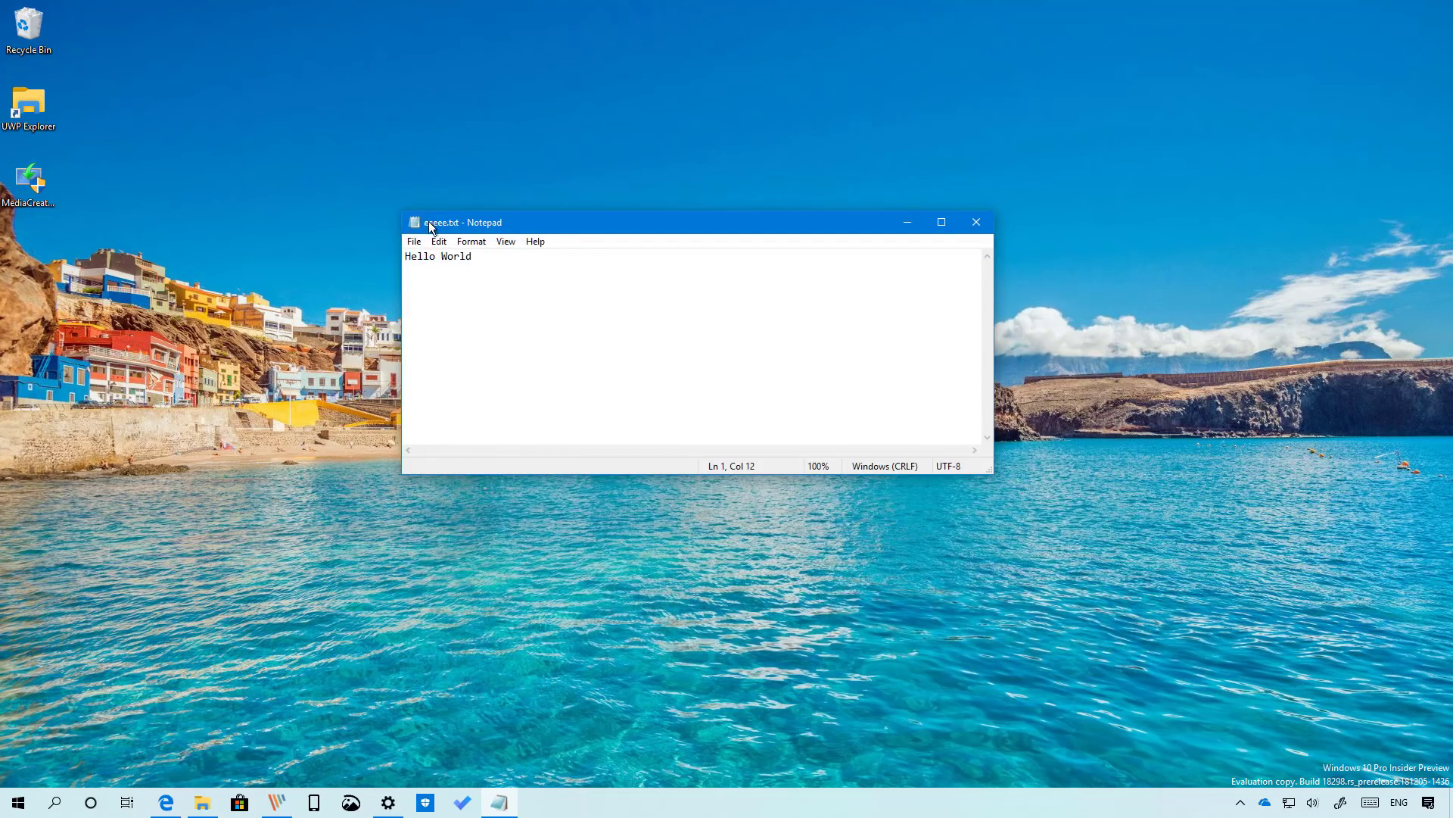
Add the text "sss" below "Hello World", leaving one blank line between them.
key(Return)
key(Return)
text(sss)
Open Feedback Hub through Notepad's Send Feedback command, view the feedback form and close it.
click(539, 243)
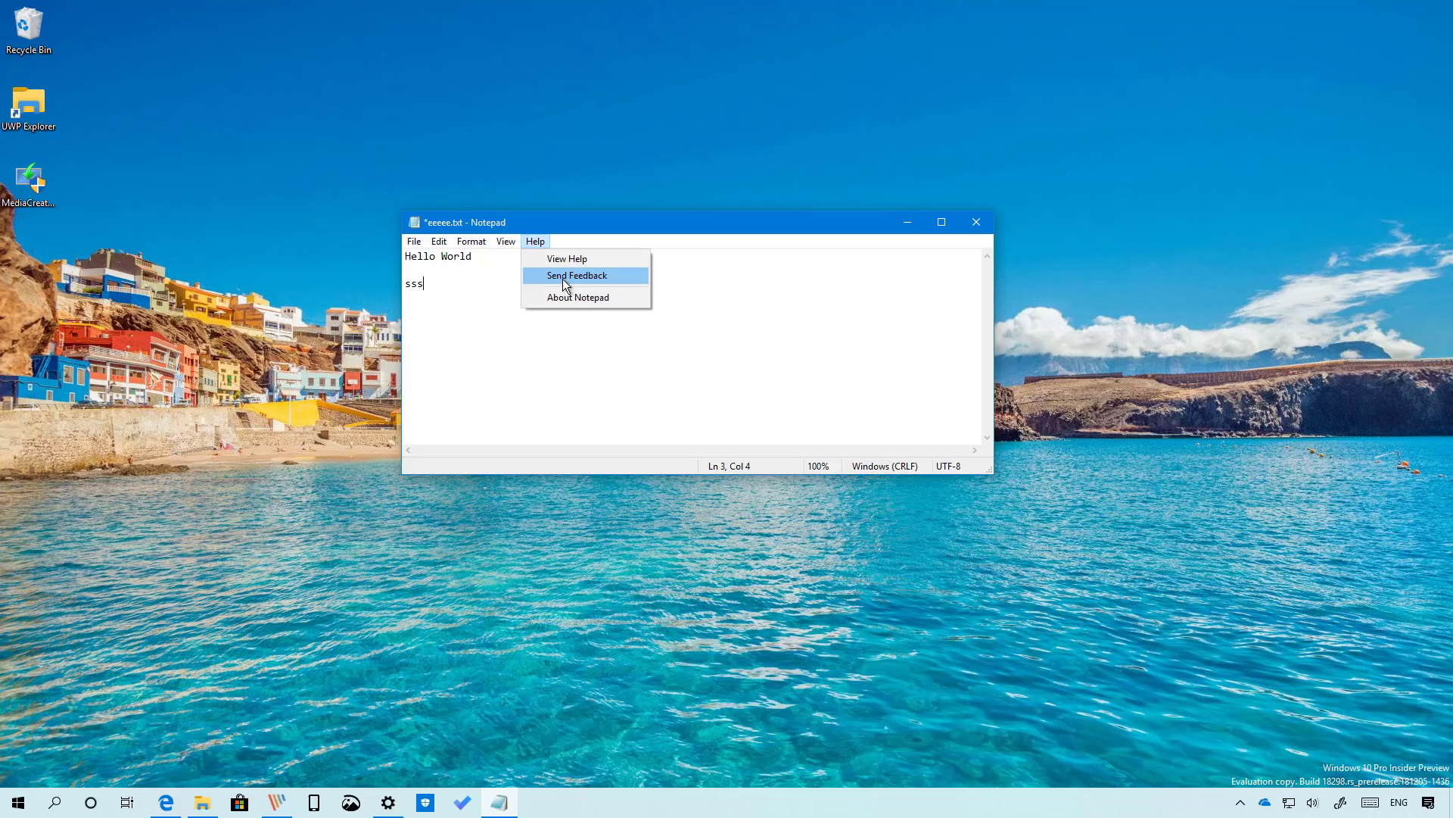
click(564, 277)
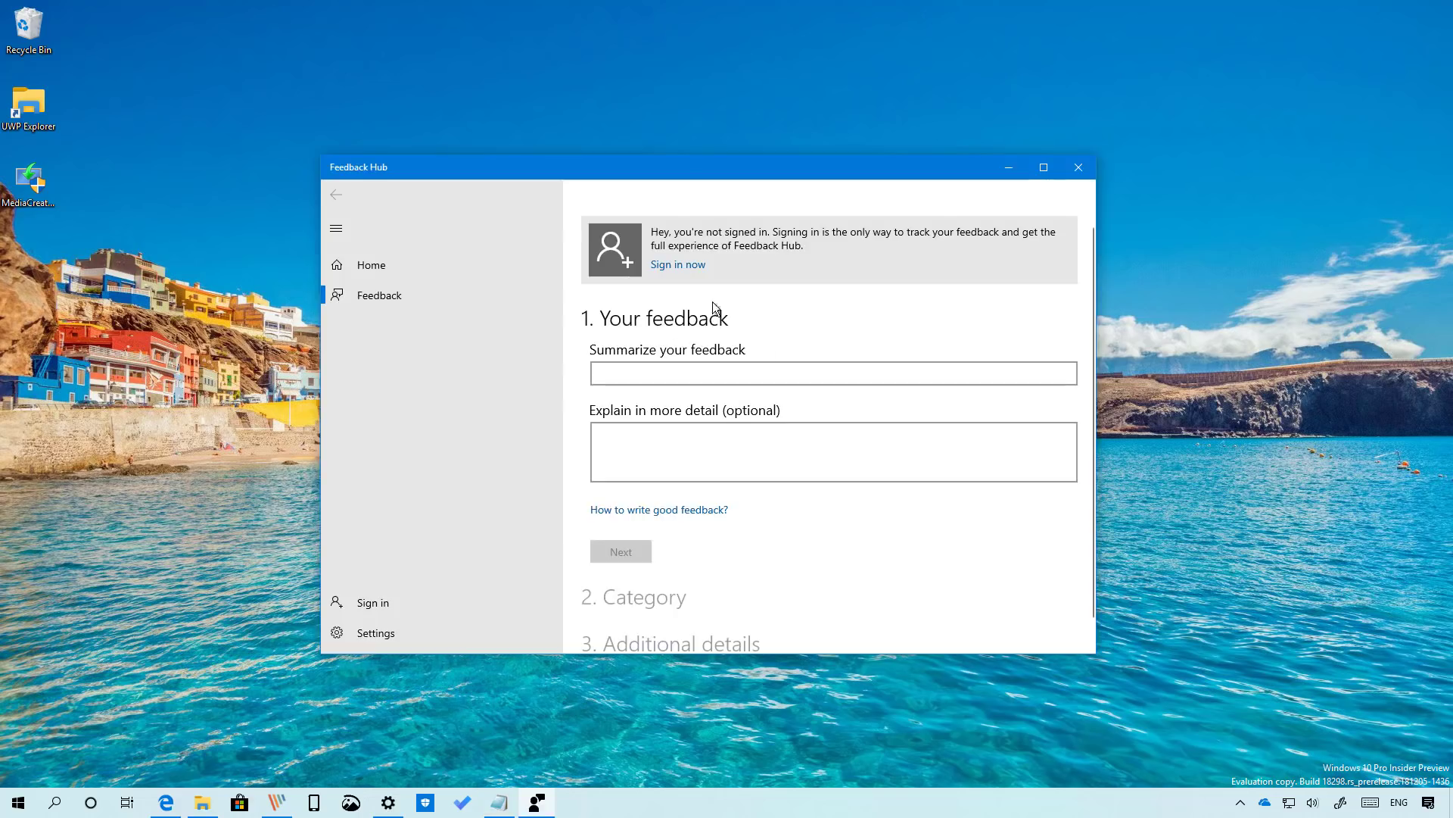
click(1090, 170)
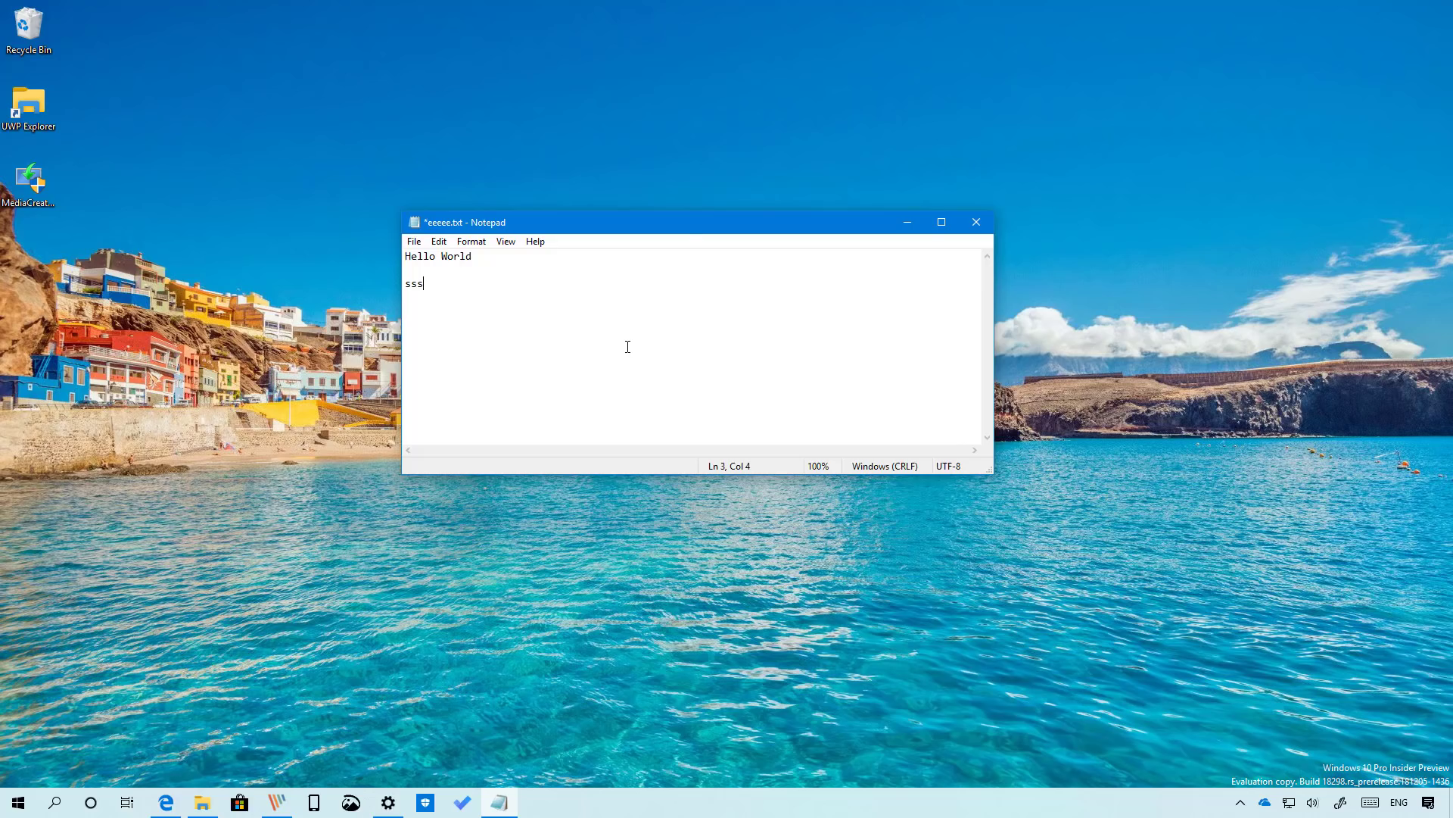
Open a second Notepad window, view and cancel its Save As dialog, and close the new window.
key(ctrl+shift+n)
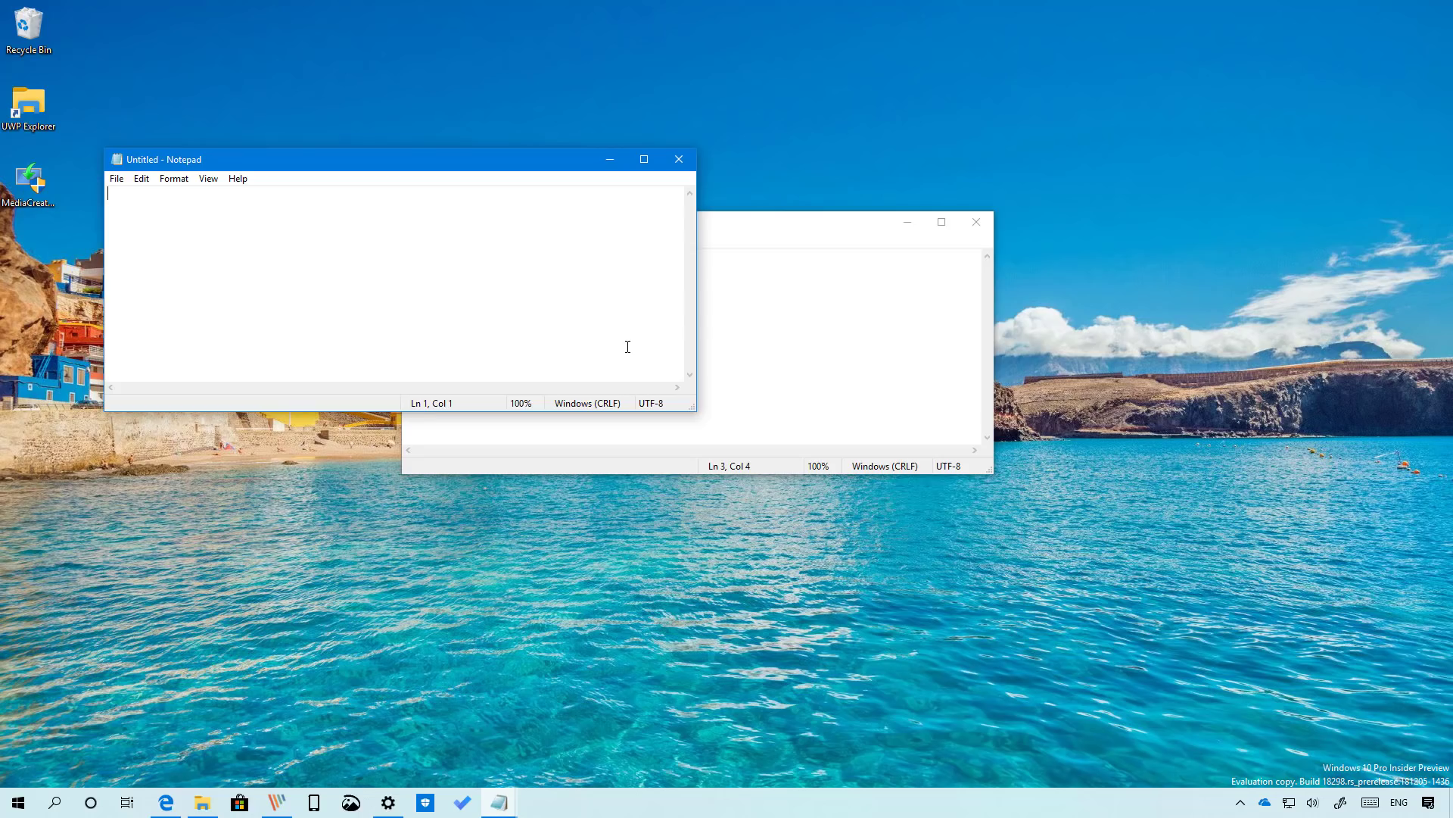
key(ctrl+s)
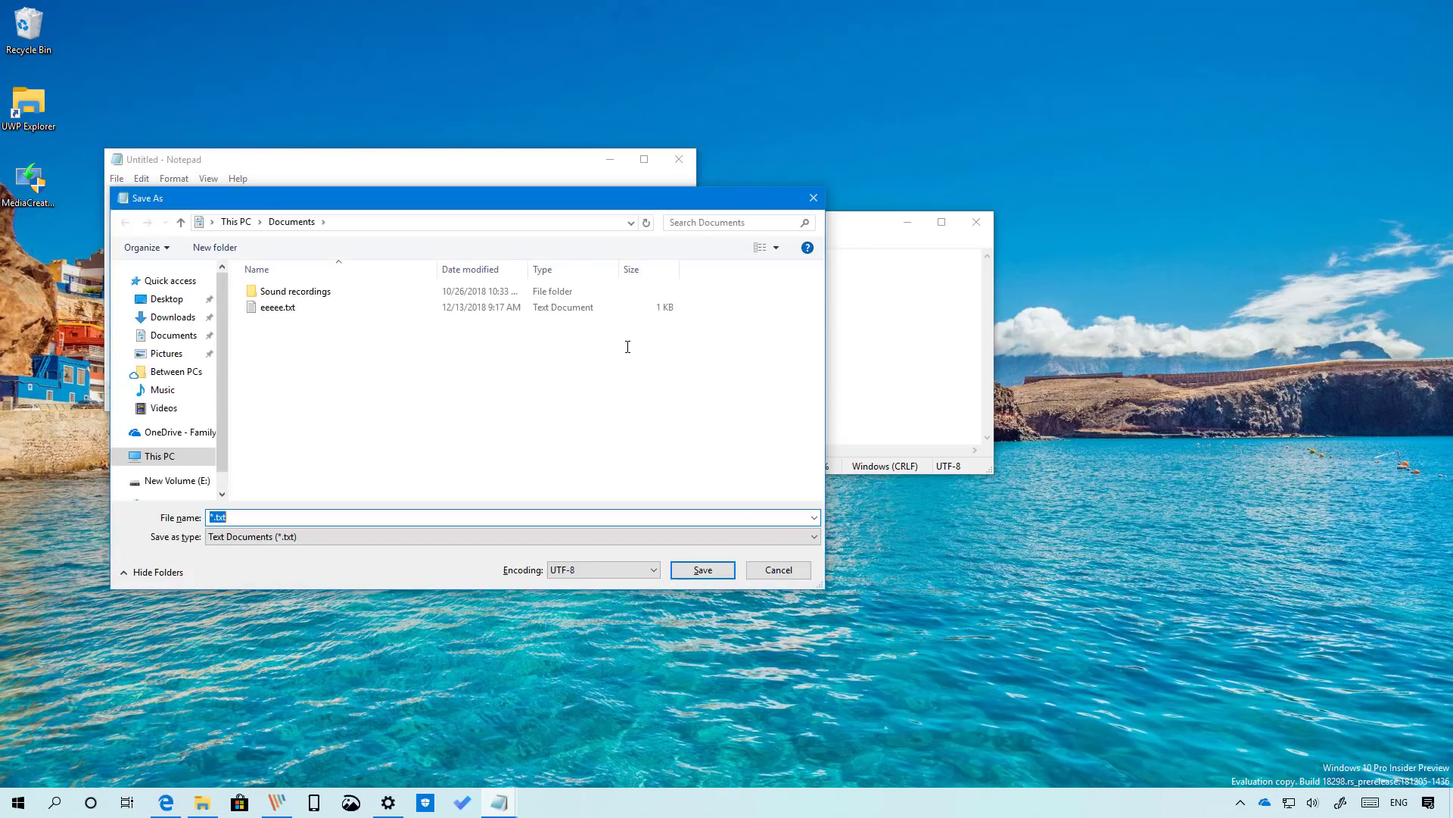
key(Escape)
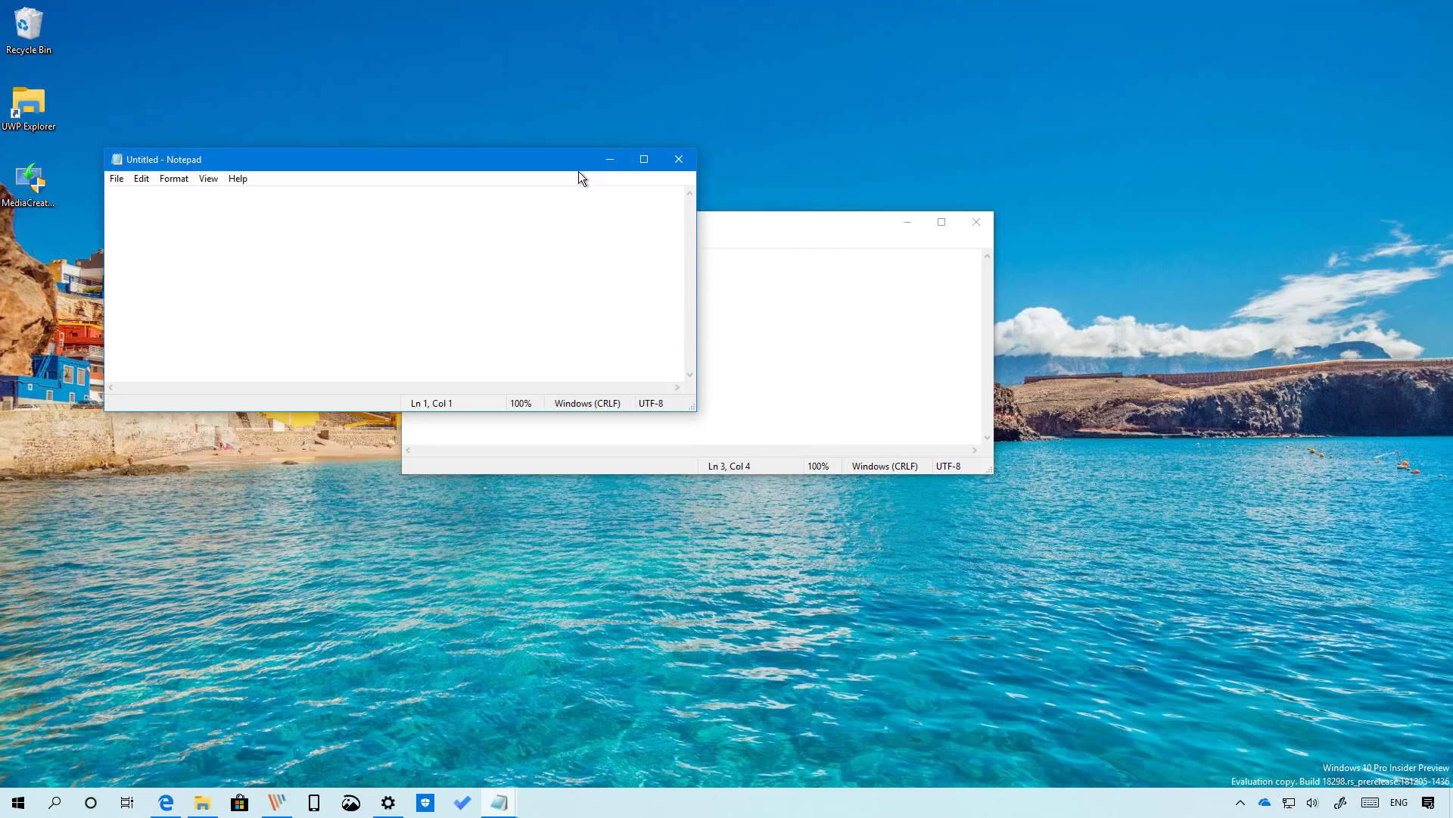
key(alt+F4)
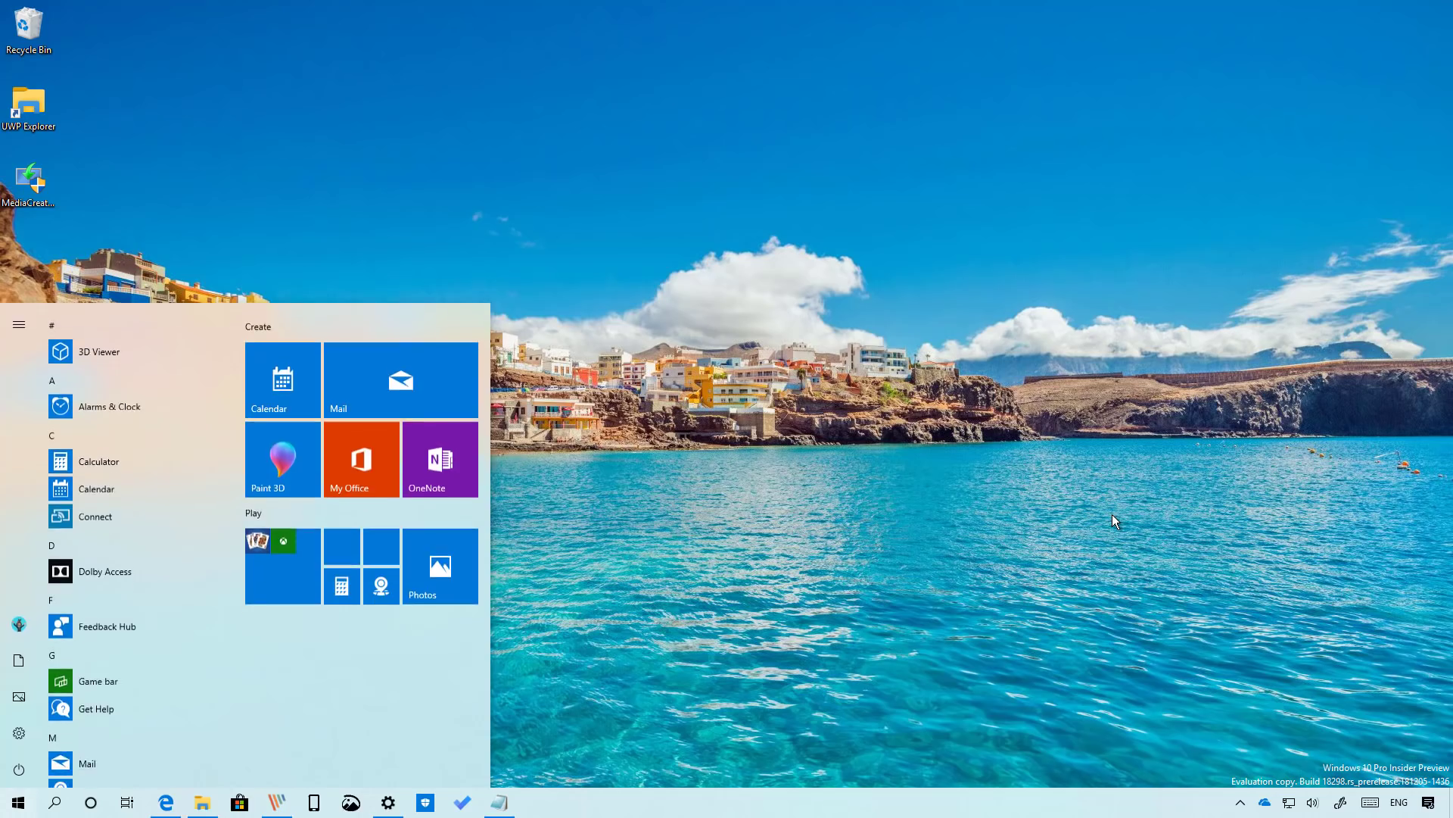
Search for cmd, run Command Prompt as administrator and approve the elevation request.
text(cmd)
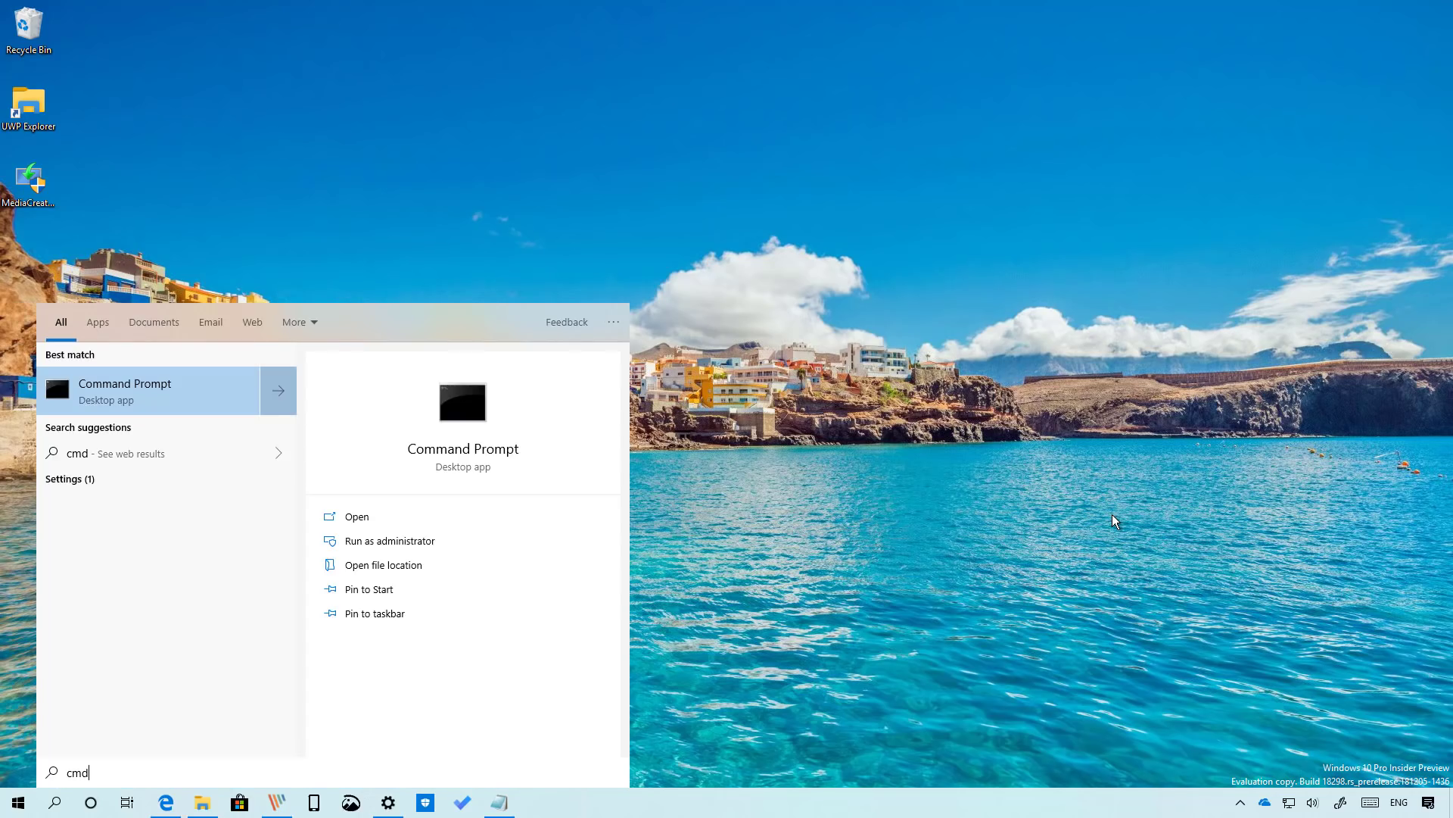
click(402, 541)
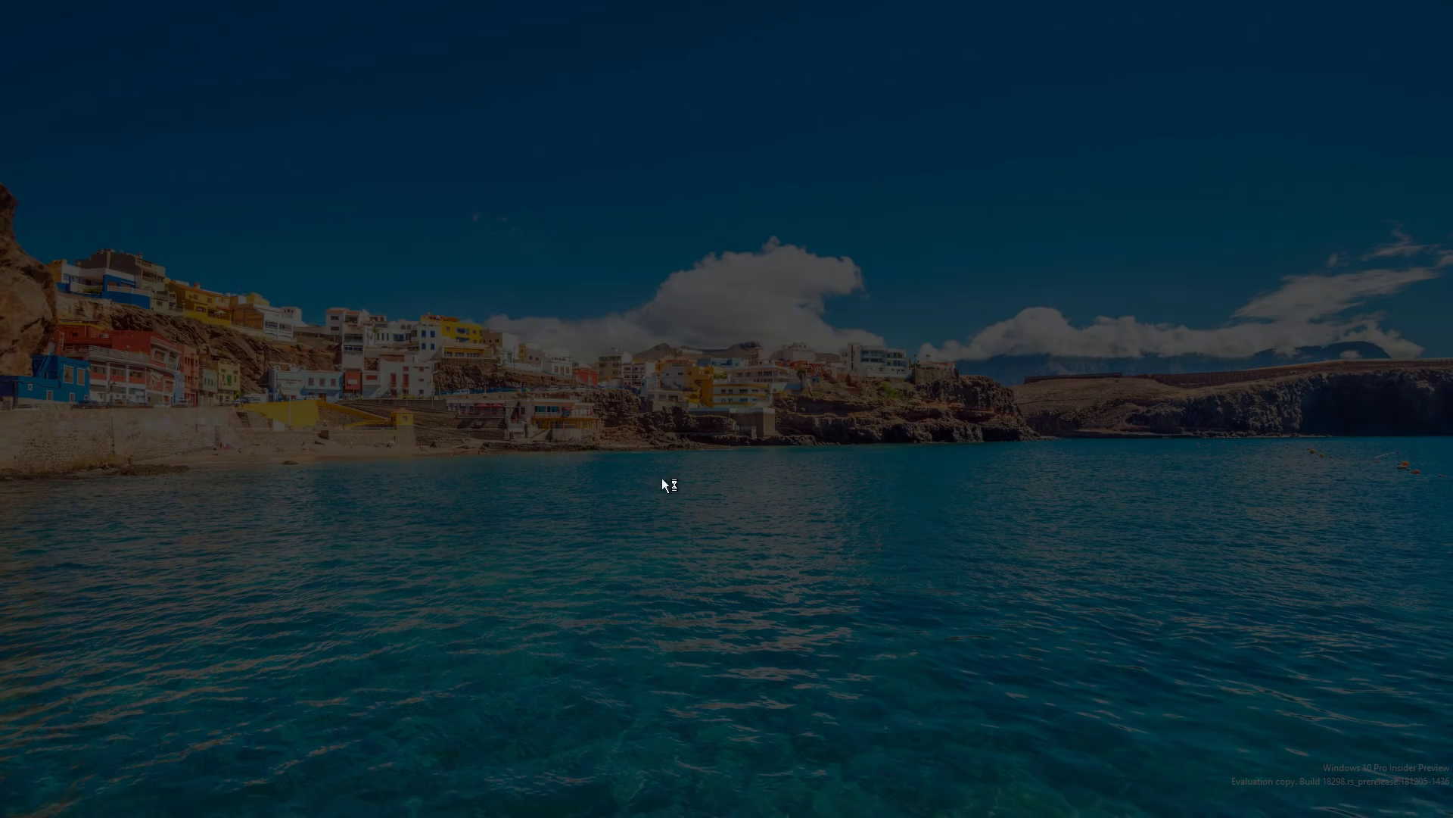
click(684, 491)
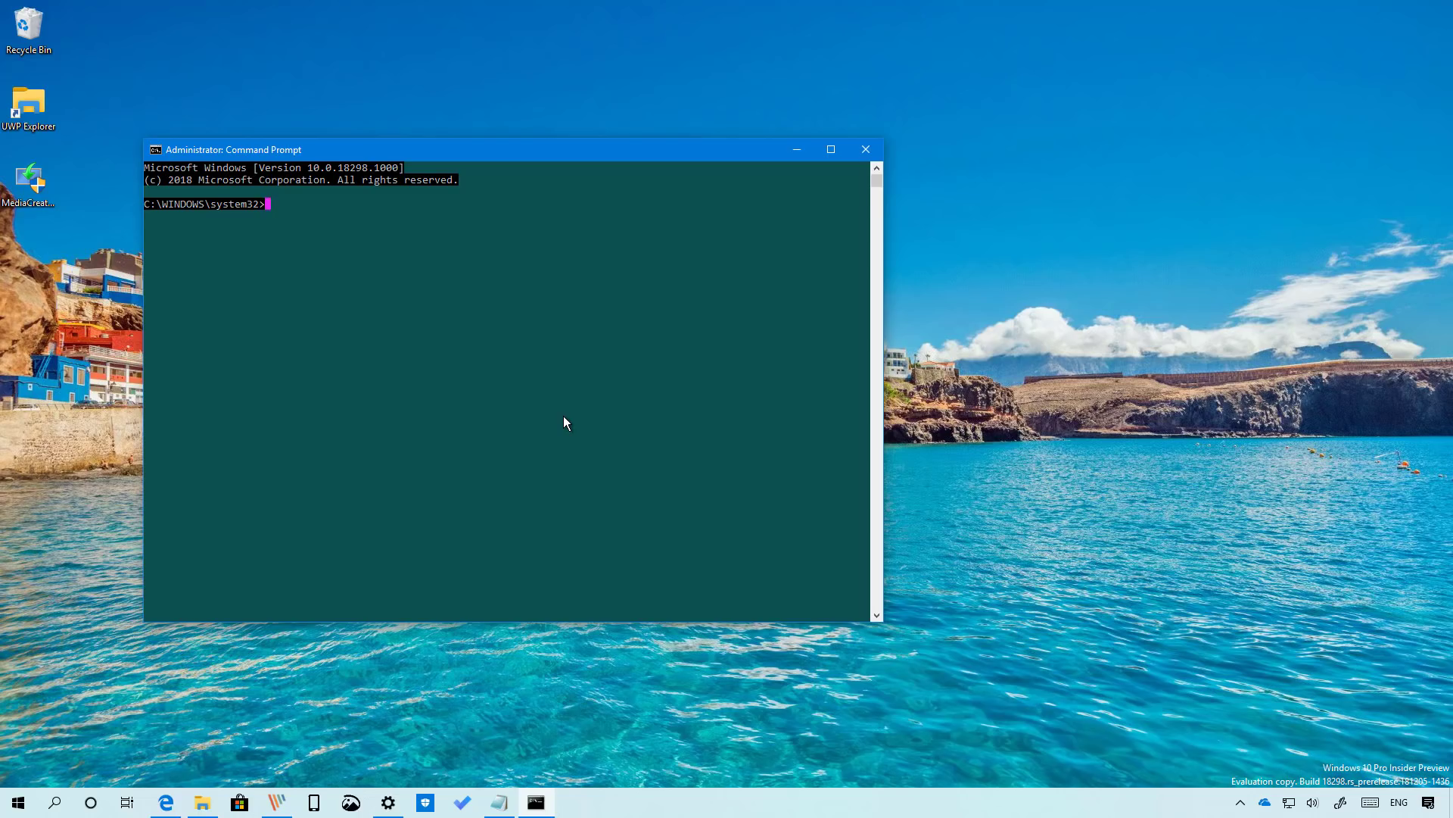
In Command Prompt's Terminal properties, set the separate foreground color to red 229 and green 50.
right_click(451, 157)
click(496, 308)
click(447, 205)
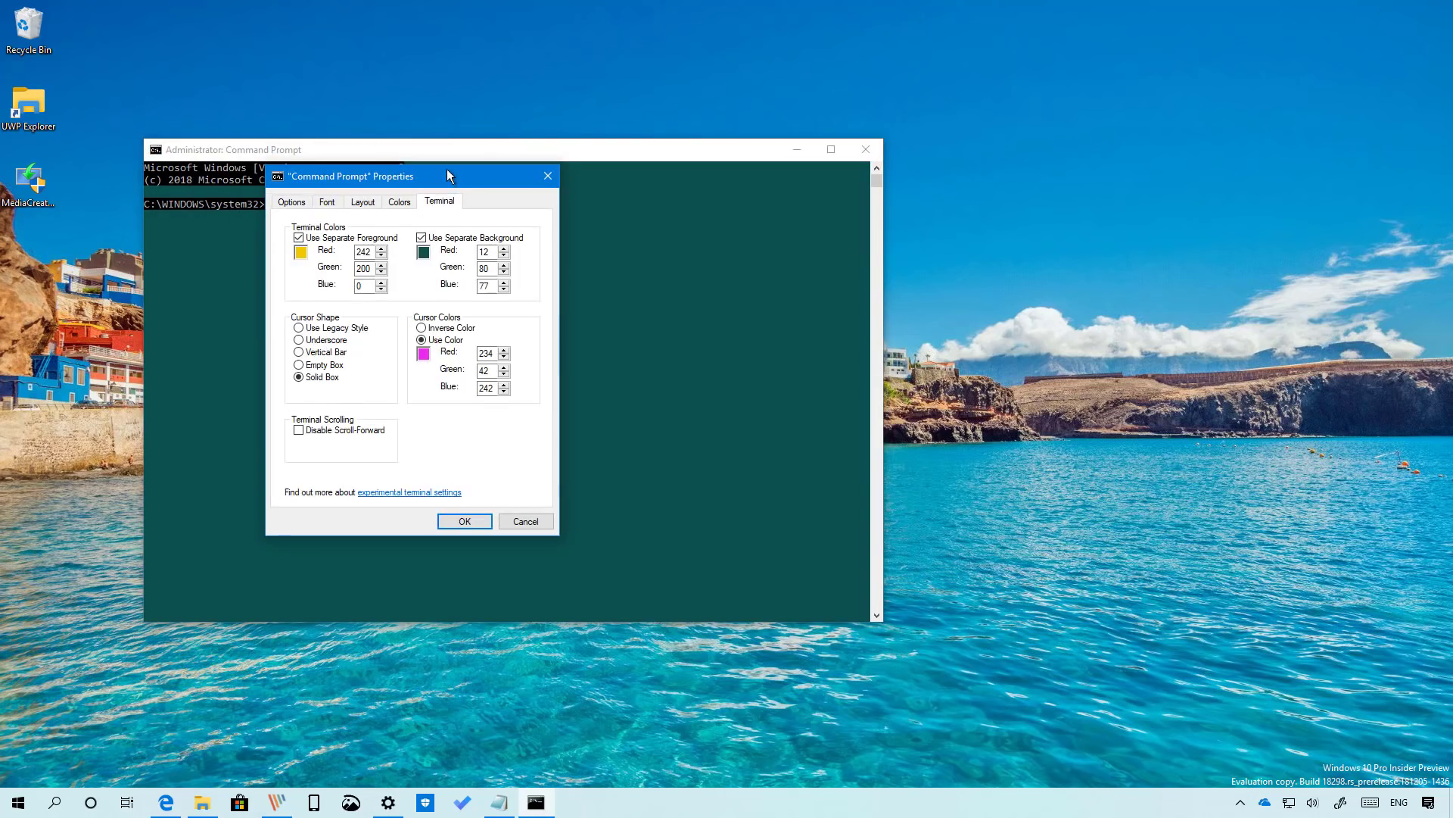
drag(448, 173, 643, 218)
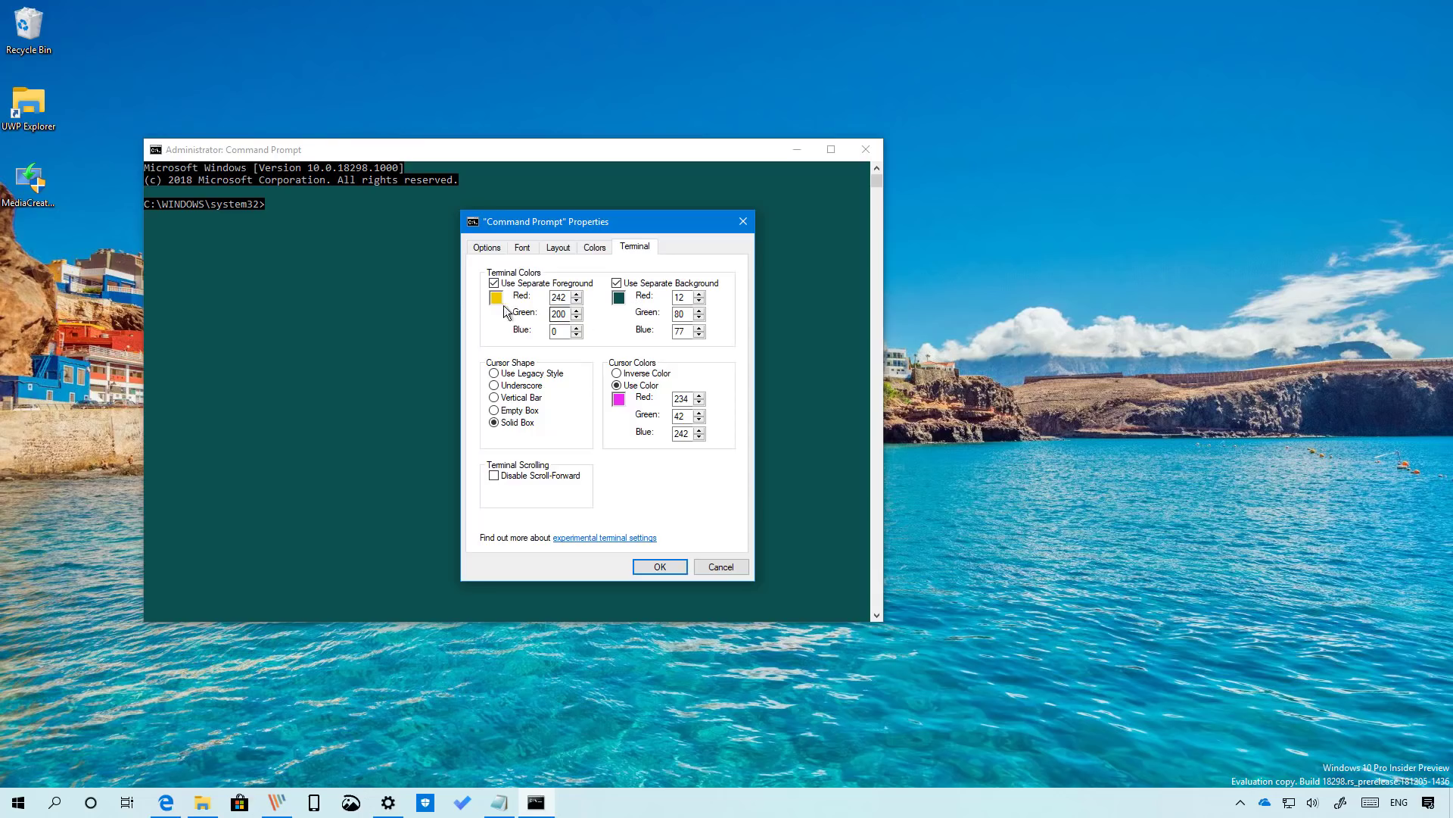
click(577, 301)
drag(567, 314, 548, 315)
text(50)
Set the separate terminal background color to red 6, green 67 and blue 22, and apply the properties.
drag(689, 298, 673, 315)
text(6)
text(67)
drag(685, 333, 675, 334)
text(22)
click(686, 313)
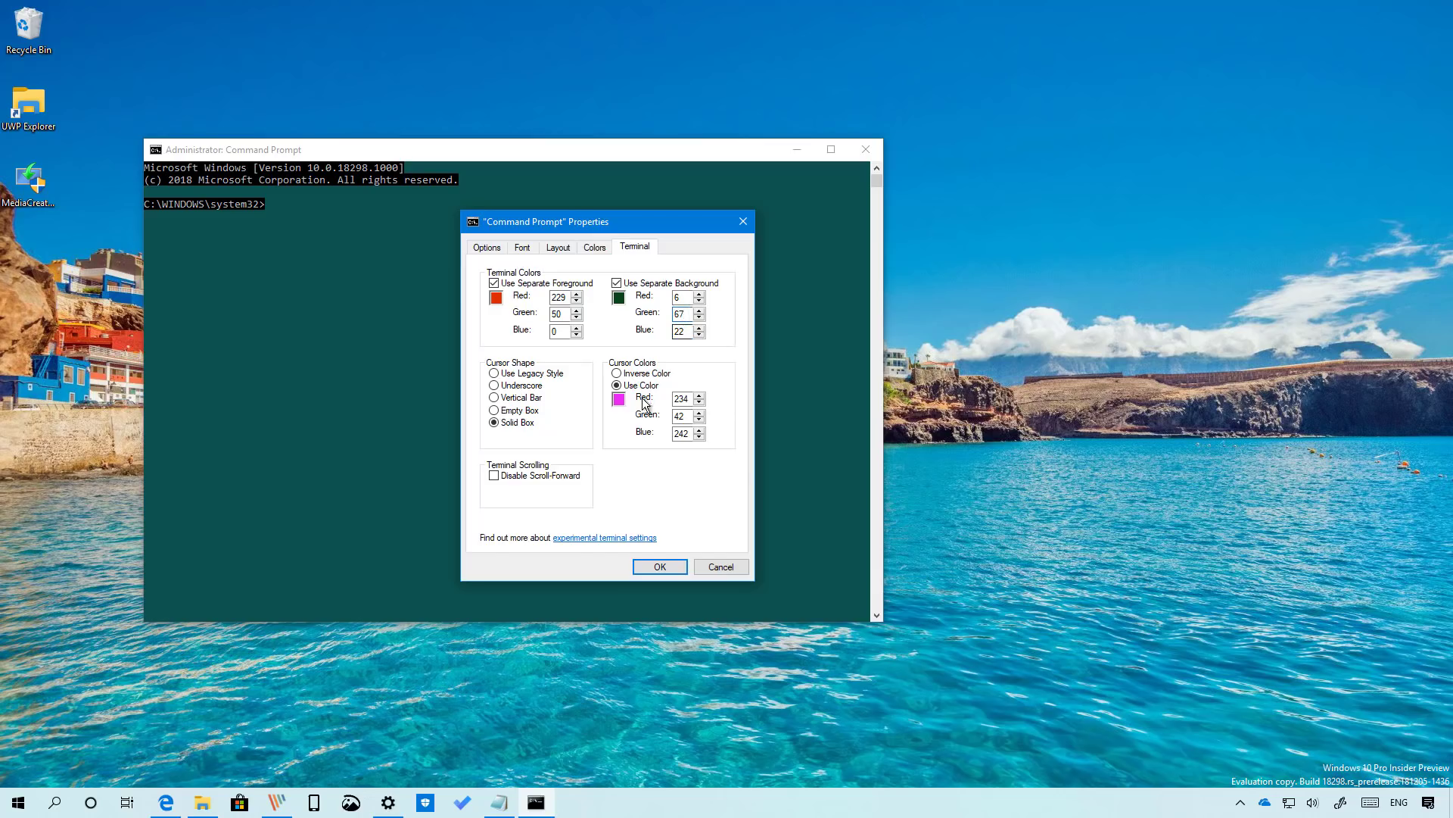
click(699, 401)
key(Return)
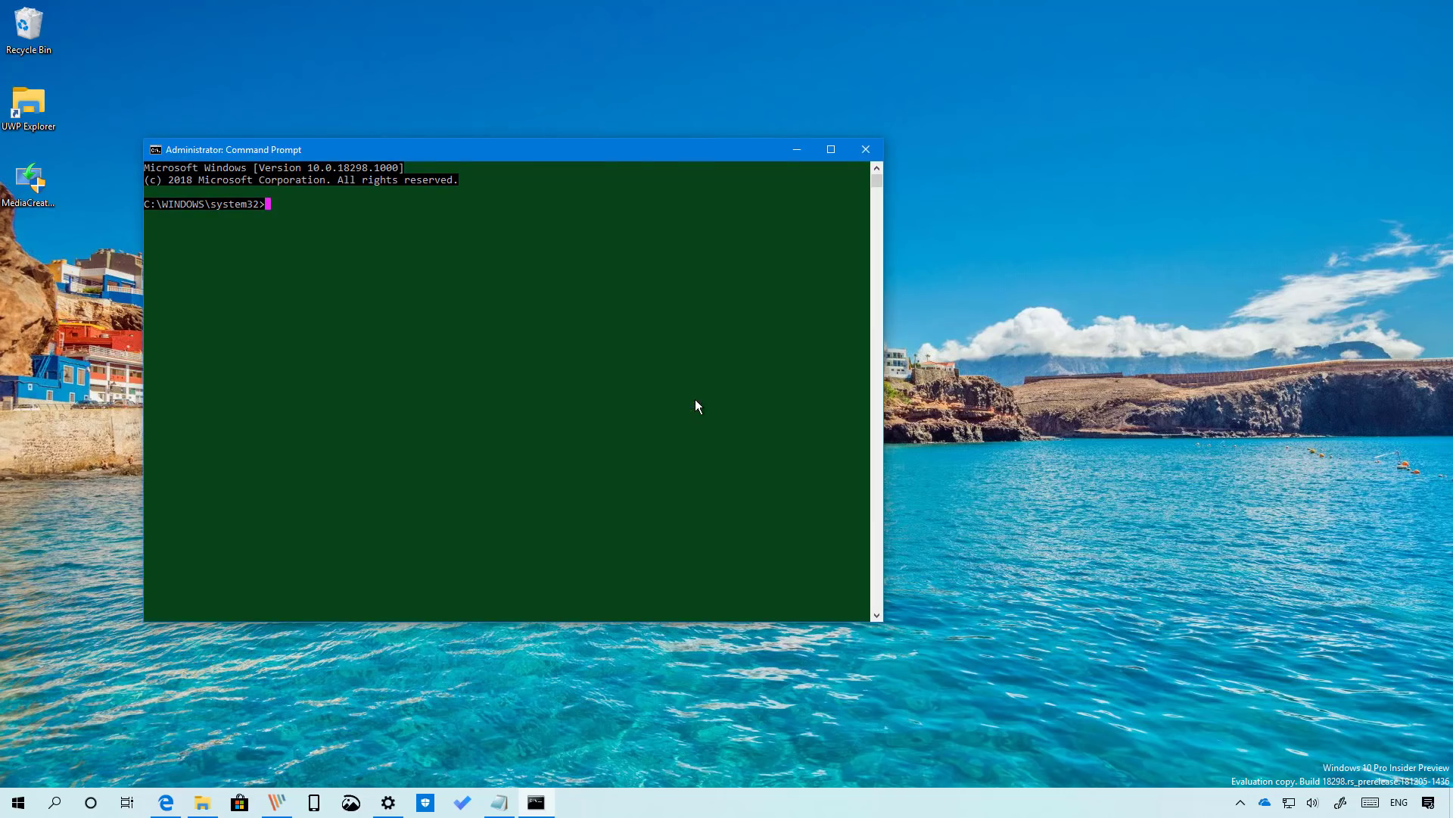
In Command Prompt's Terminal properties, change the red value of the custom cursor color to make the cursor blue, and apply the properties.
right_click(539, 153)
click(601, 299)
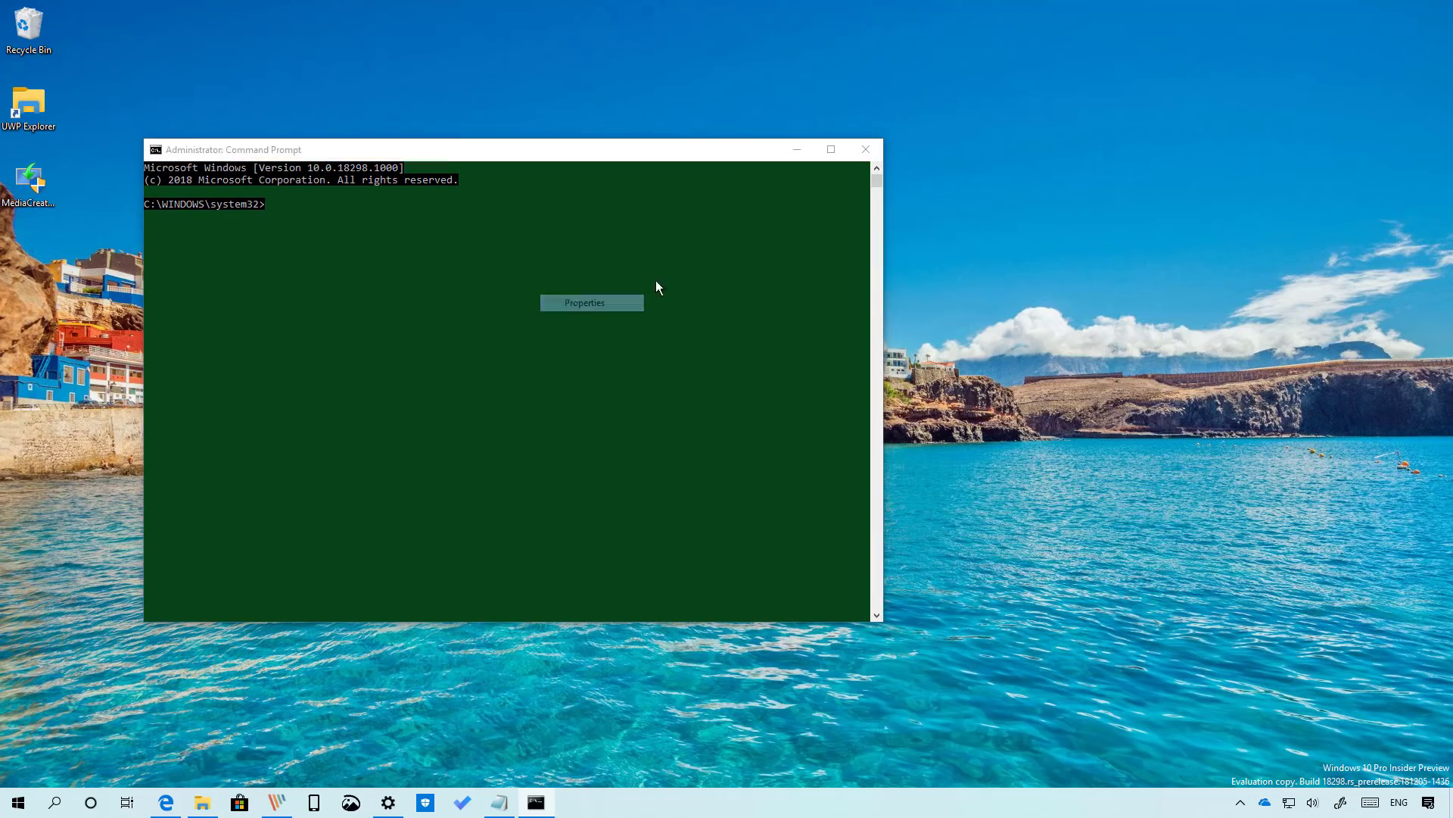
drag(382, 161, 668, 206)
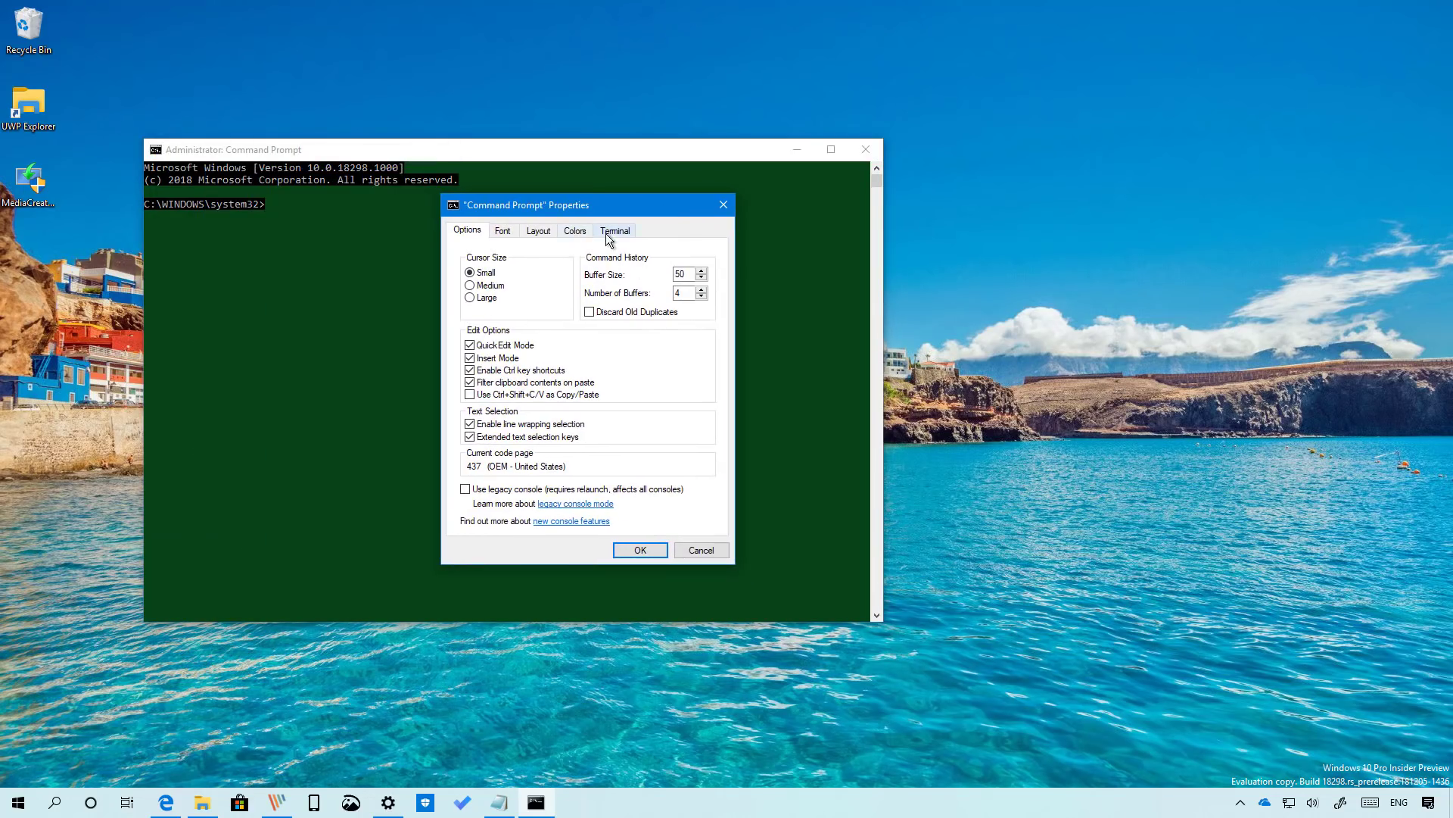
click(615, 230)
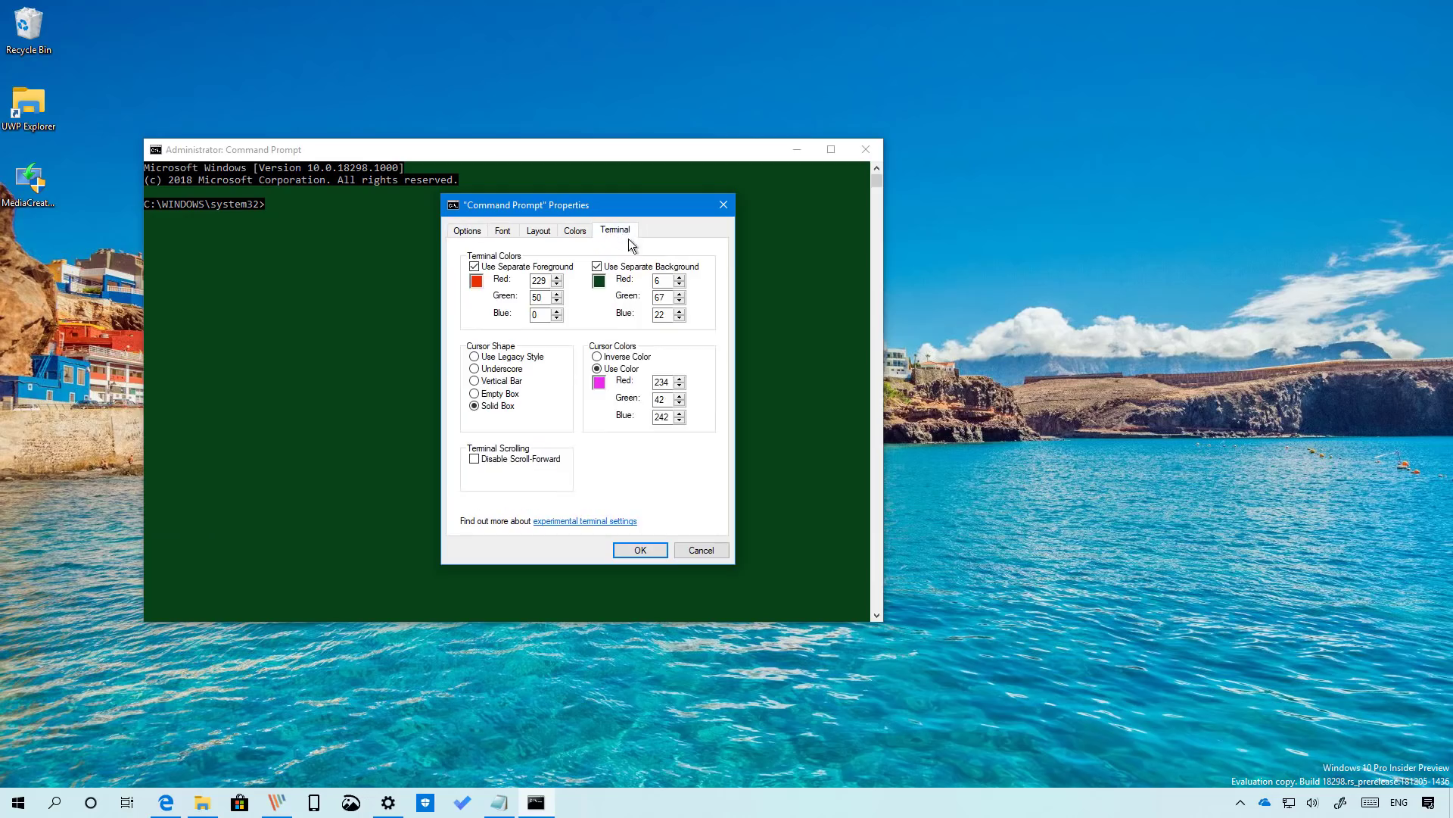
click(658, 381)
click(640, 550)
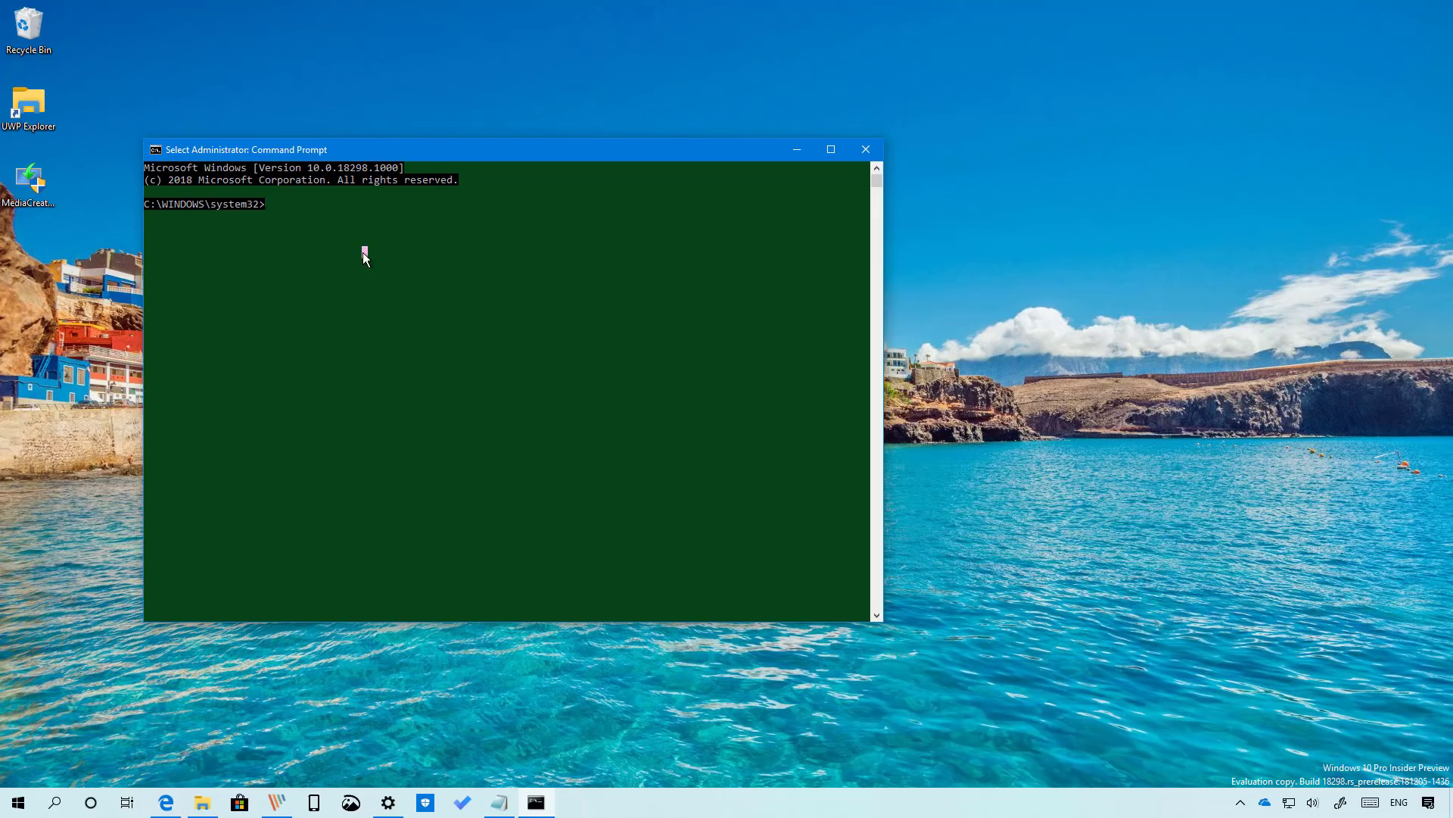
Run ping google.com in the Command Prompt to try out the custom terminal colors.
text(ping google.com)
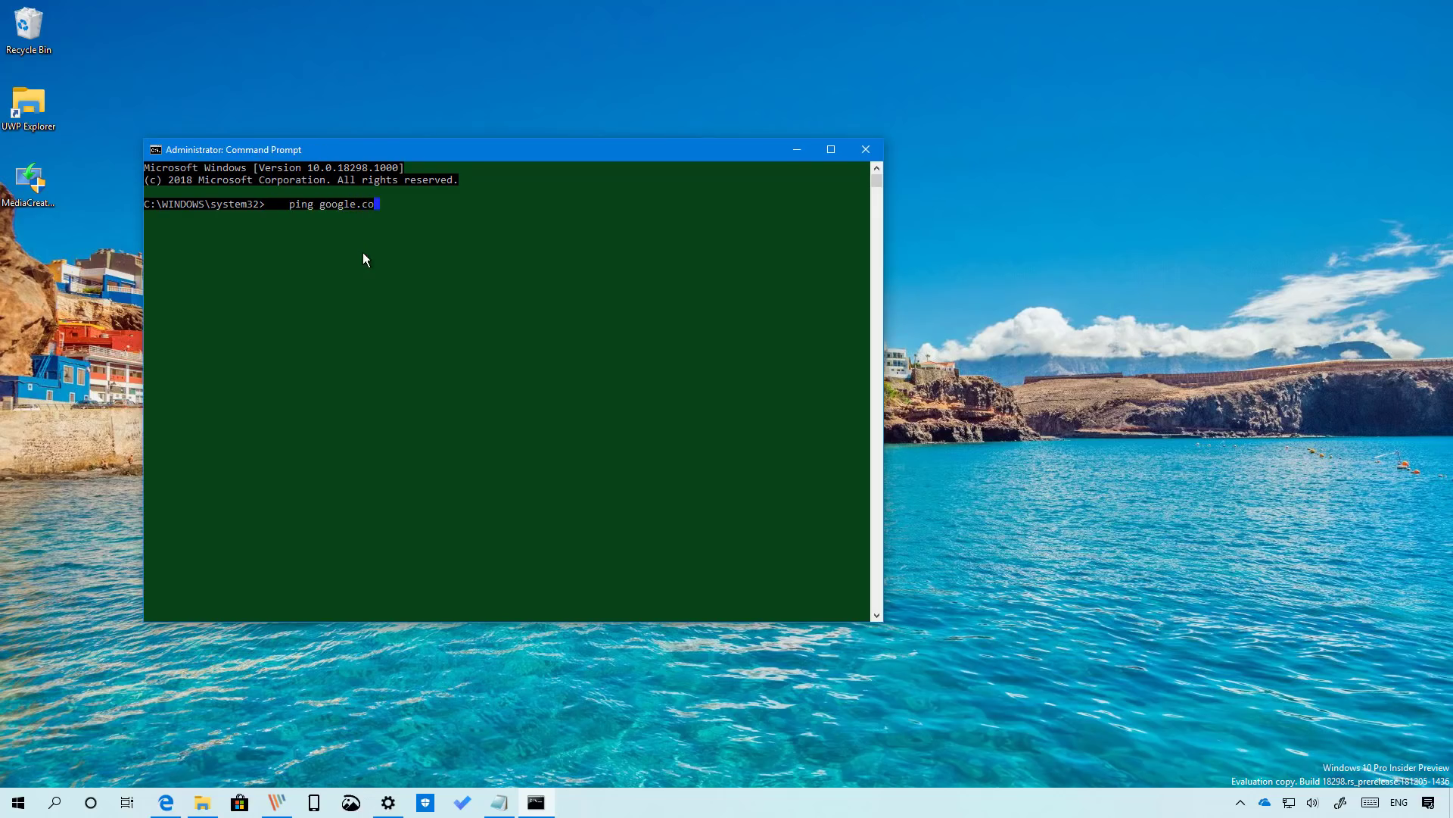
key(Return)
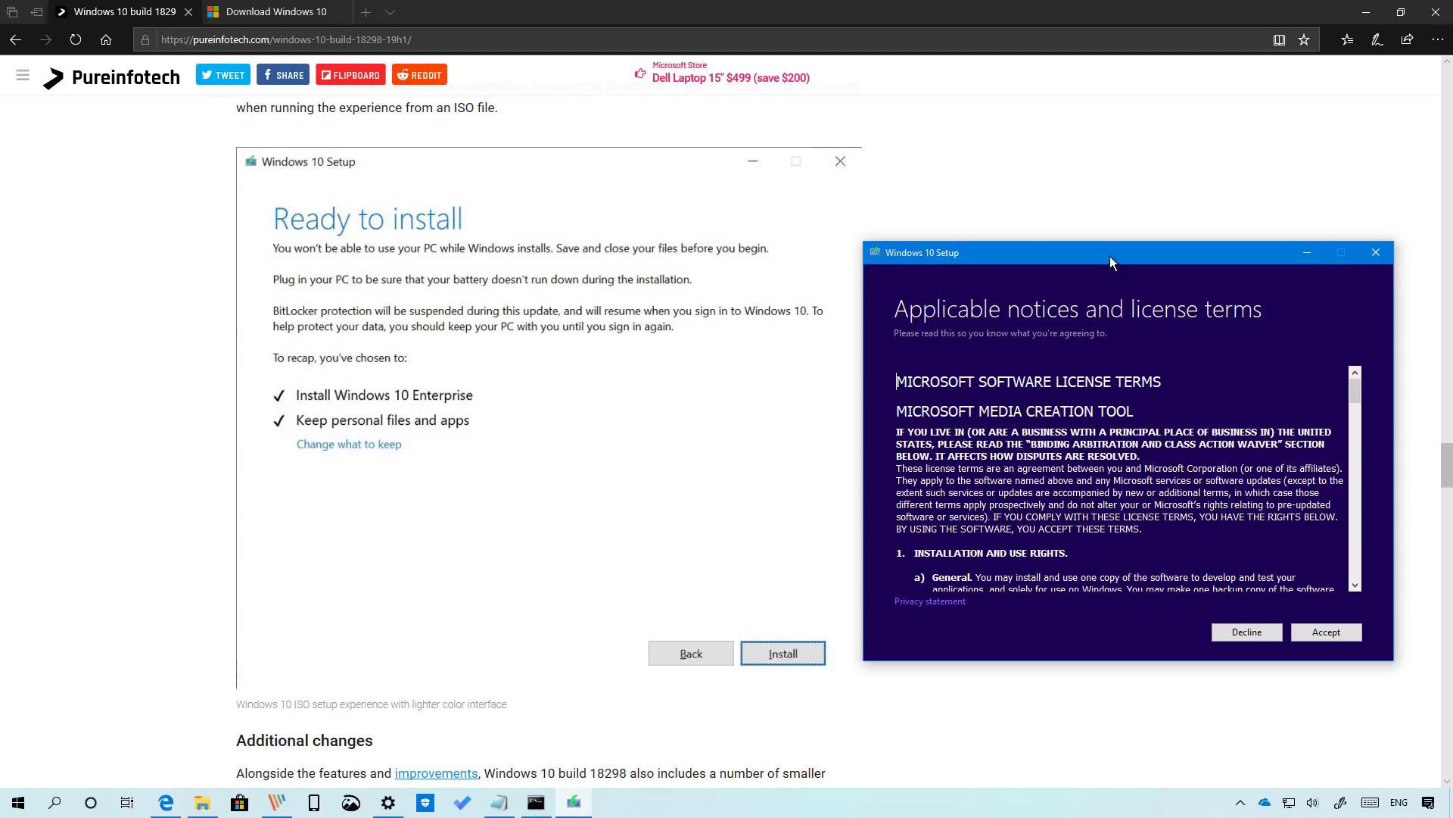
Reposition the Windows 10 Setup window beside the article's setup screenshot for comparison, and minimize the browser showing the build 18298 article.
drag(1110, 256, 1129, 221)
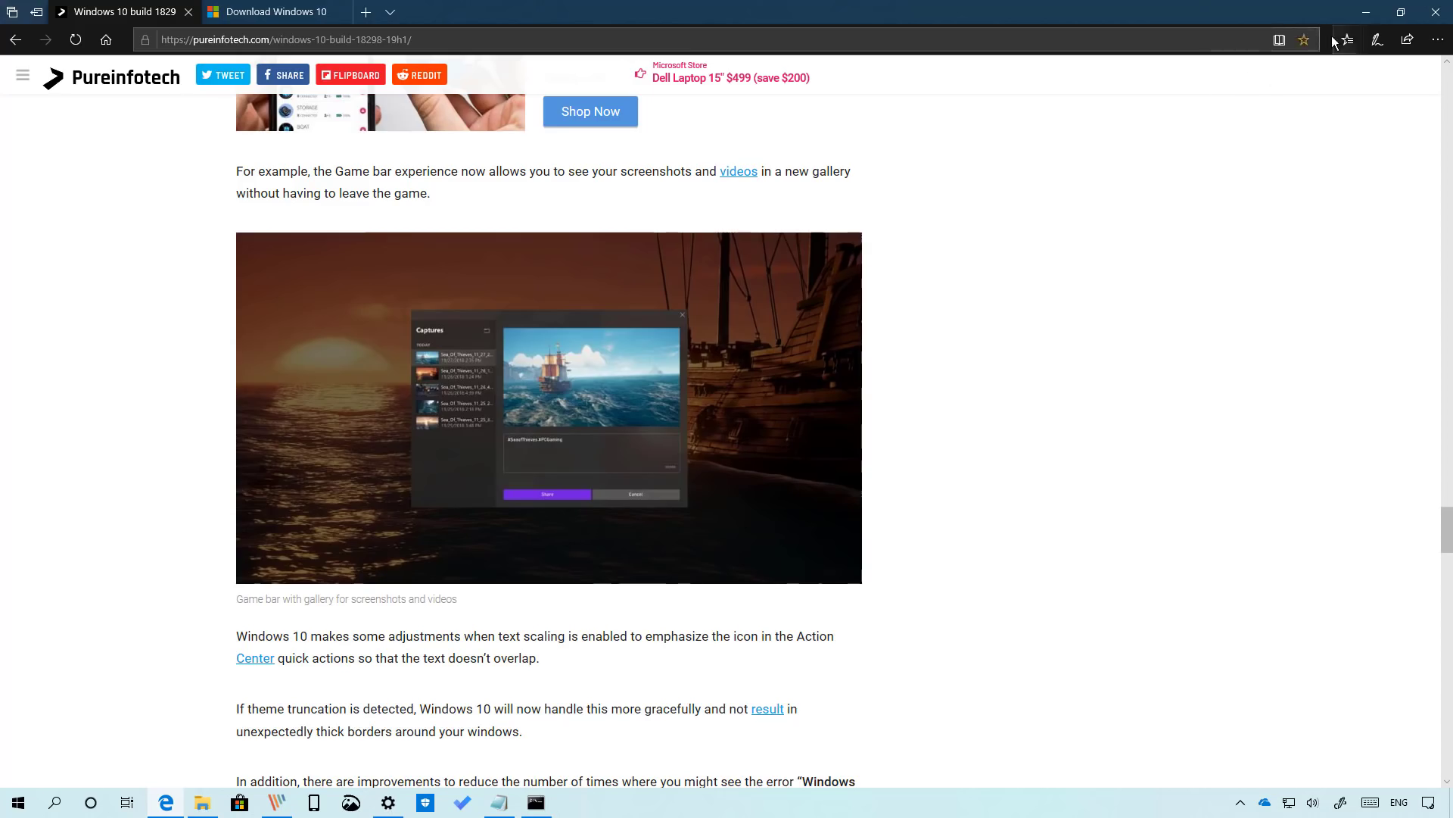
click(1366, 12)
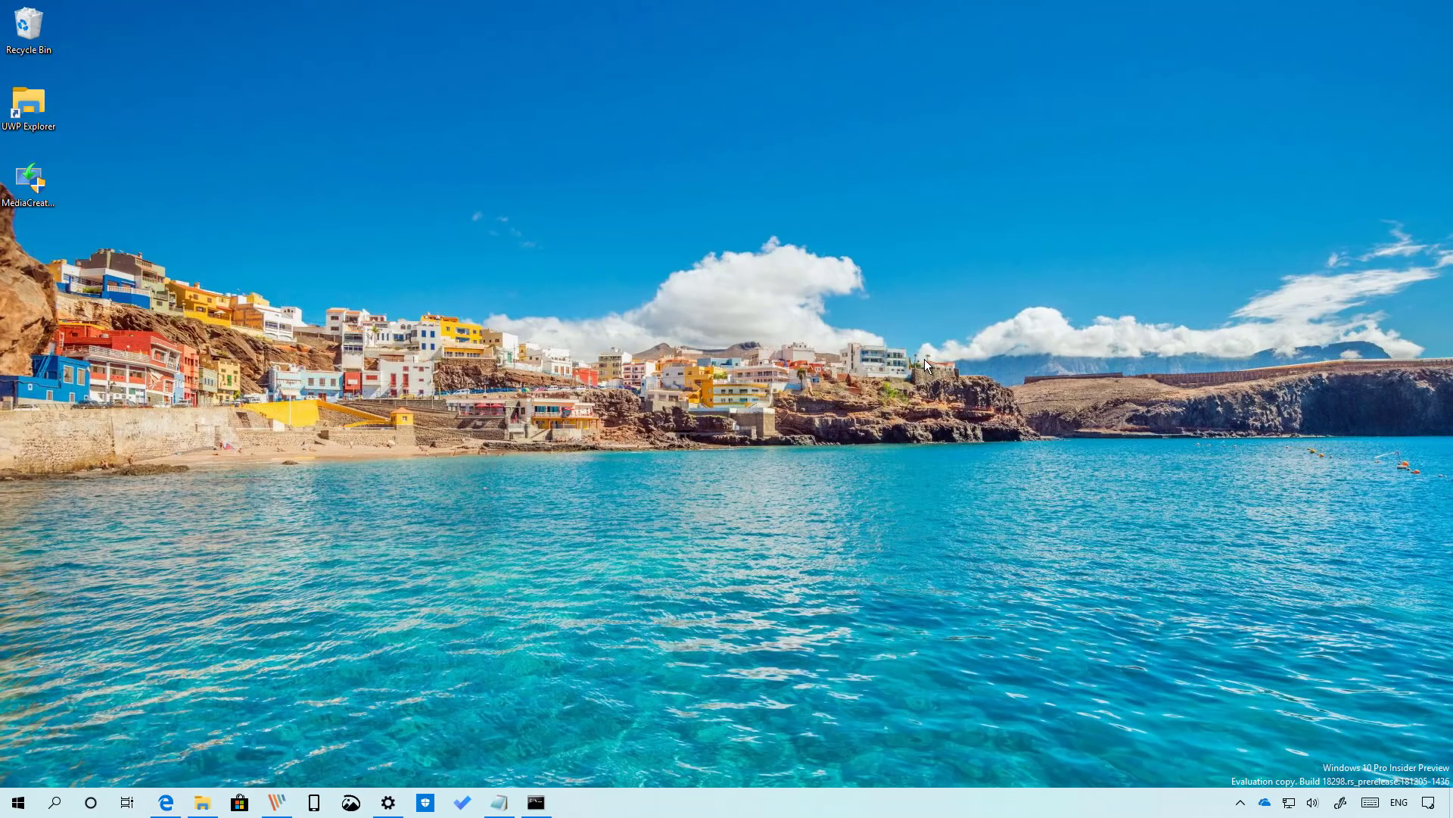